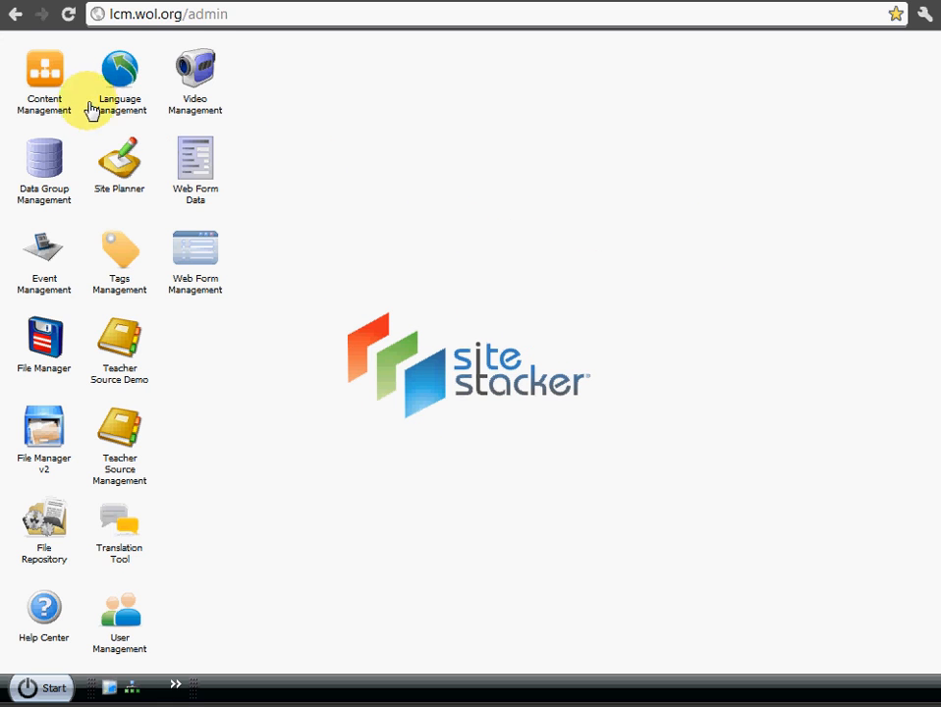
Open Test Blog in Content Management and show its list of articles
click(46, 77)
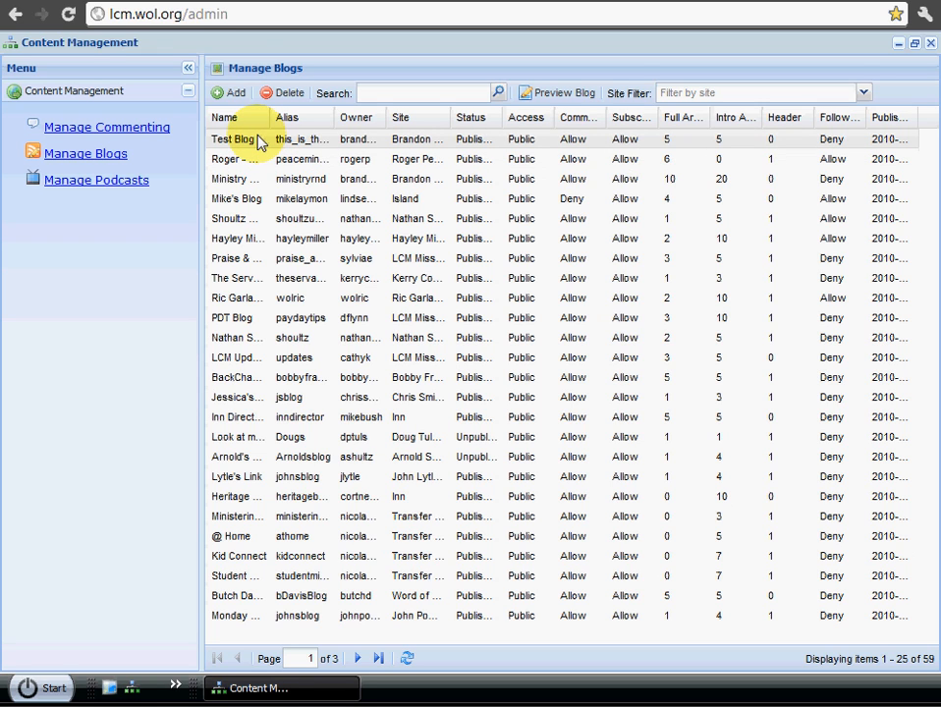
double_click(260, 142)
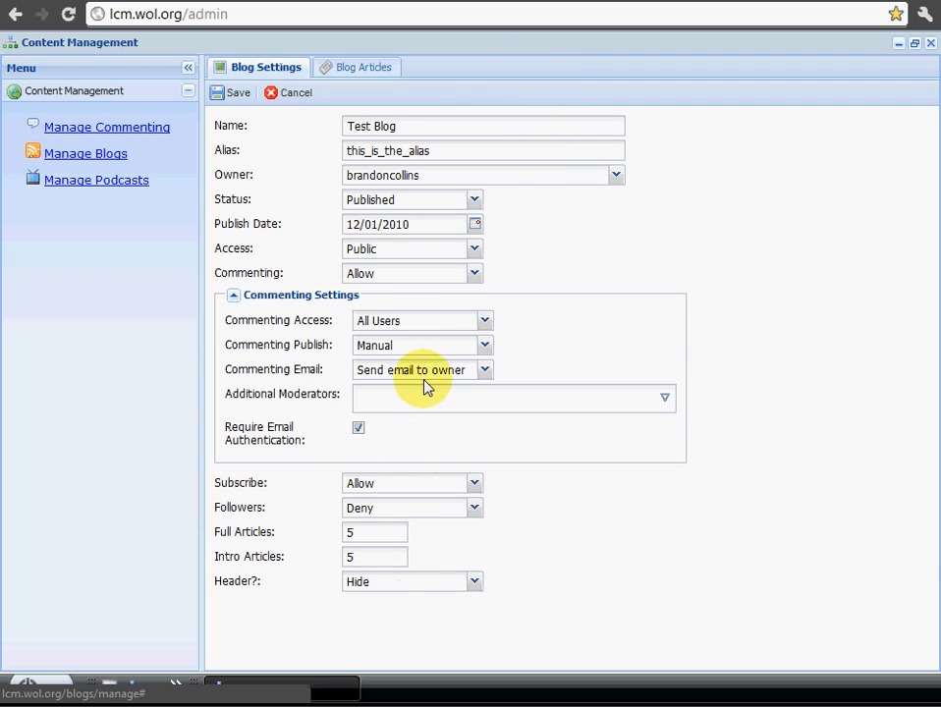
click(357, 77)
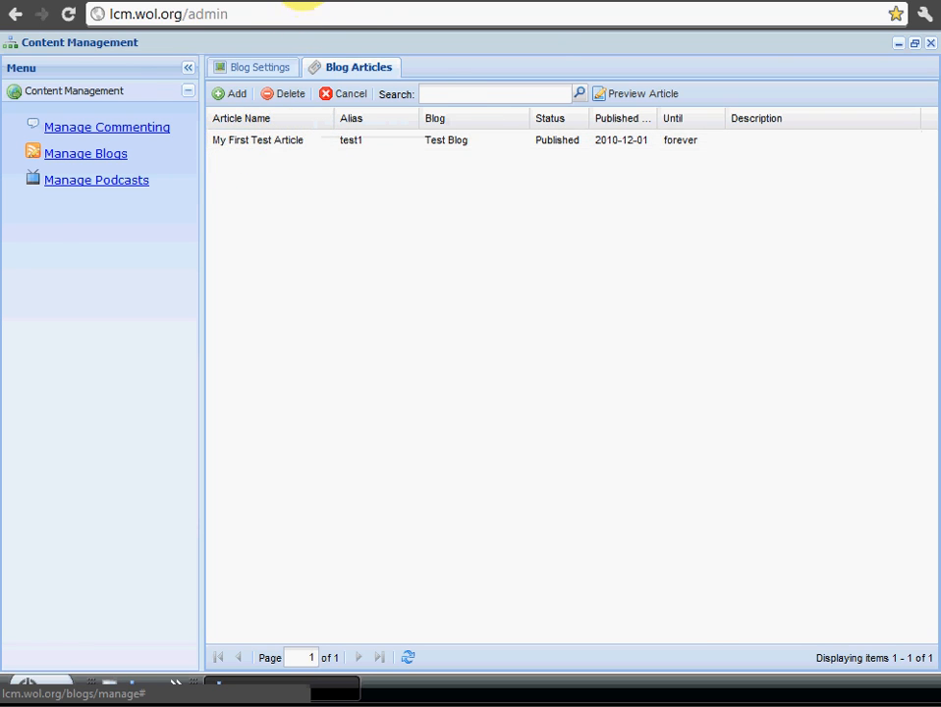
View the live Test Blog page and its "My First Test Article" post, and return to the admin's article list
click(303, 1)
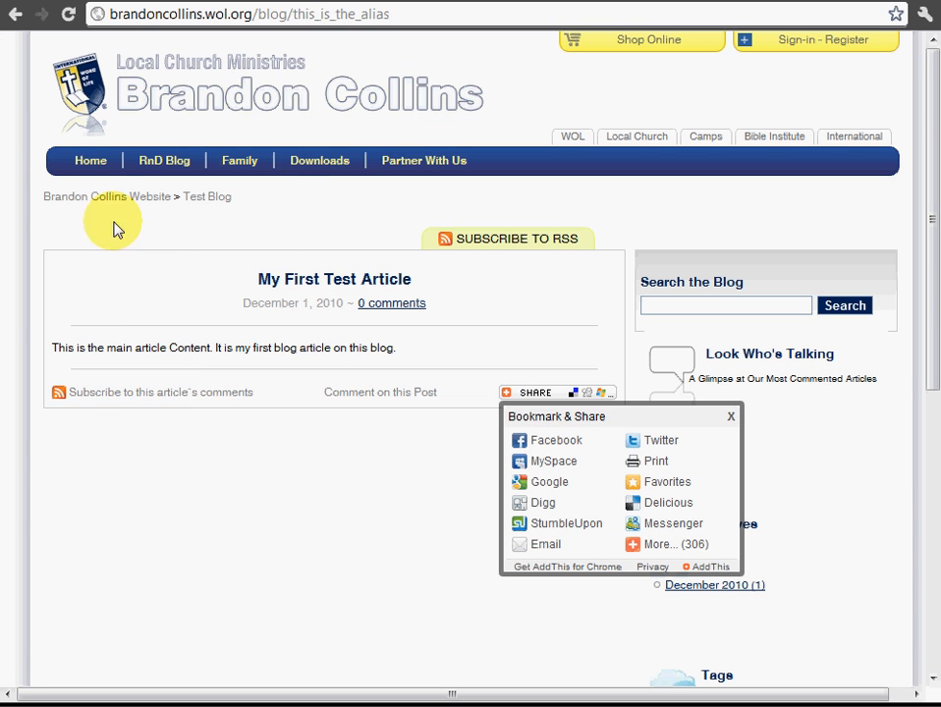
drag(257, 280, 410, 277)
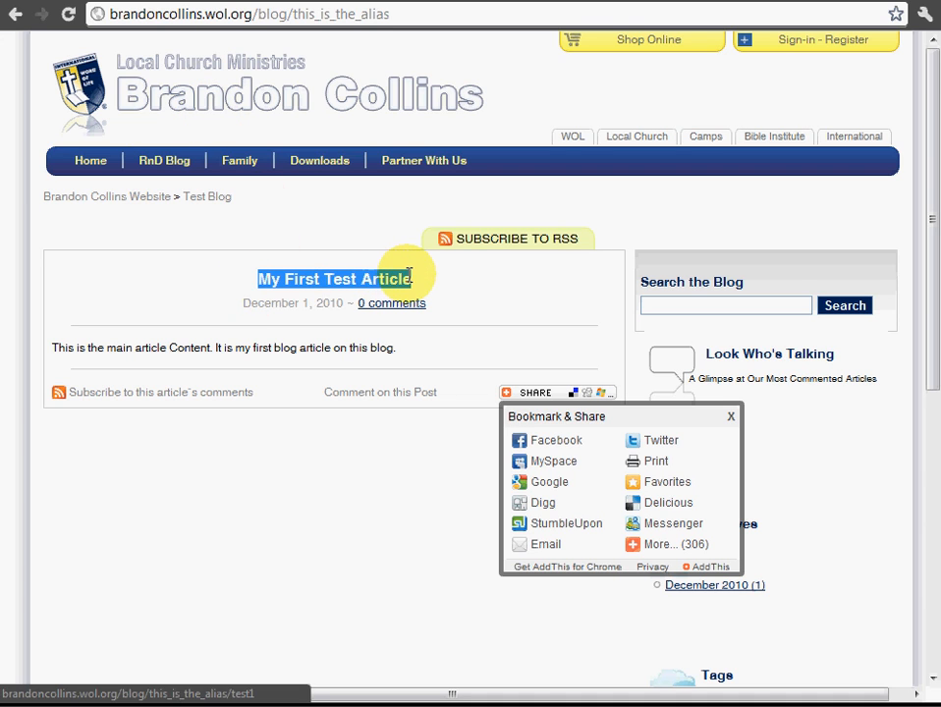
click(733, 418)
click(472, 300)
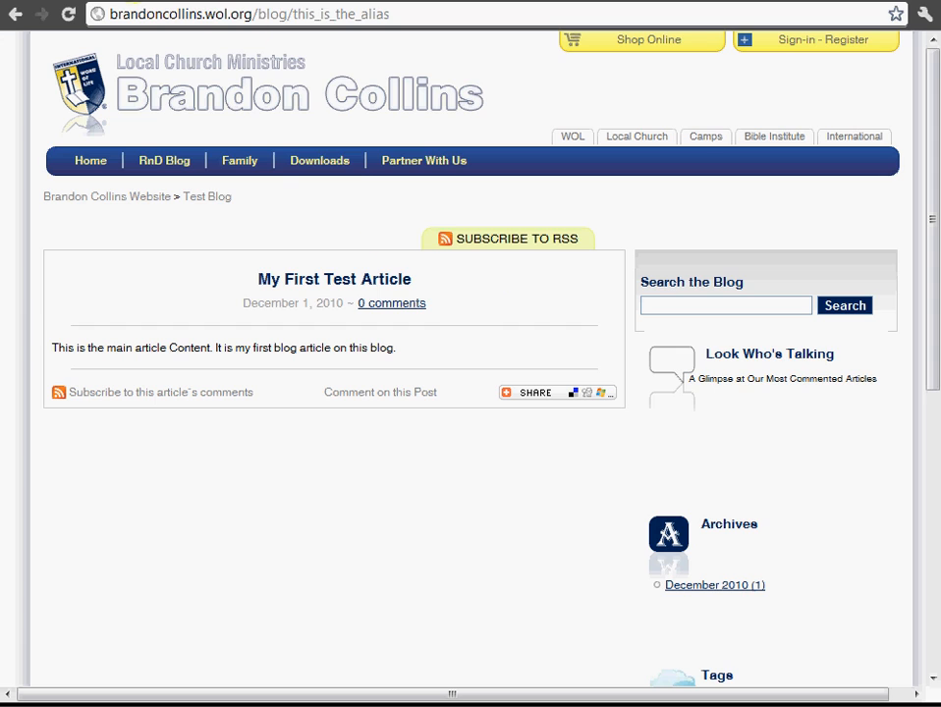
click(126, 0)
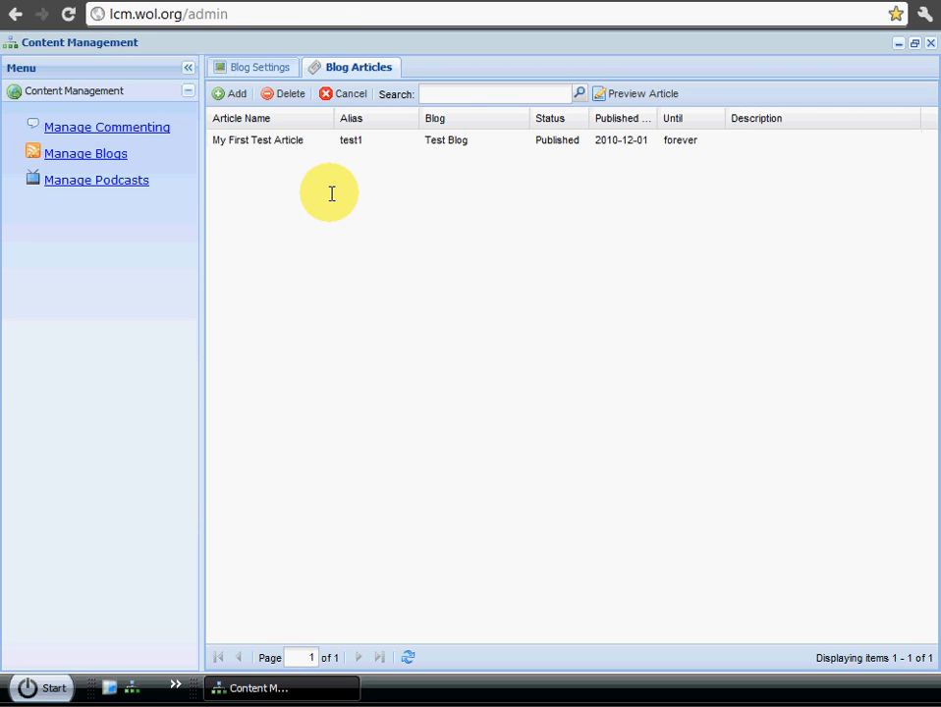
Add a new article to Test Blog with the name "Name of the Post" and the alias "test2"
click(230, 98)
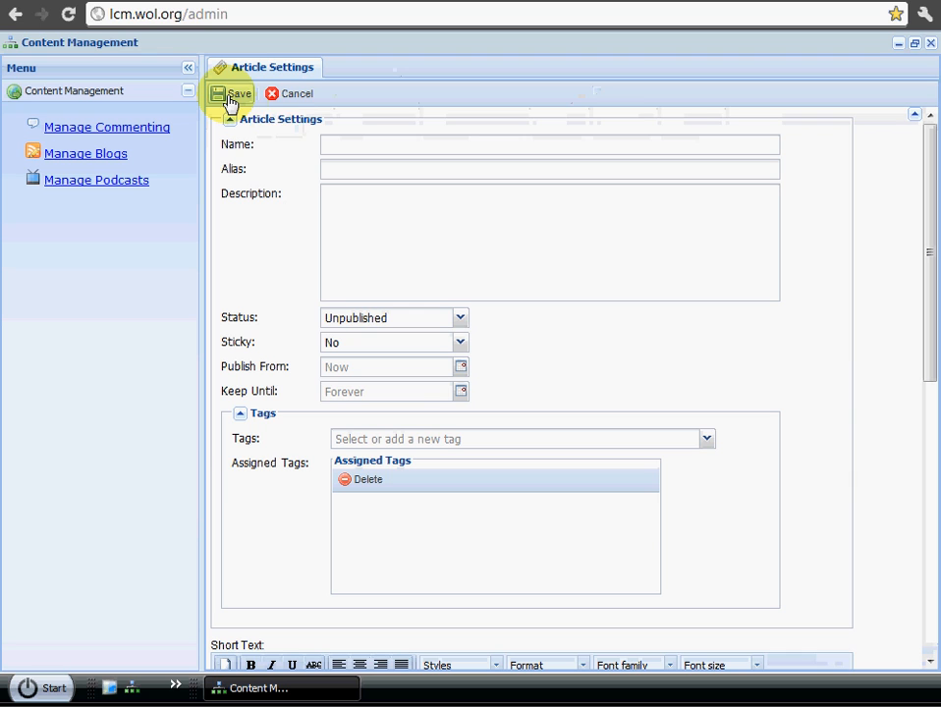
scroll(583, 256, down, 6)
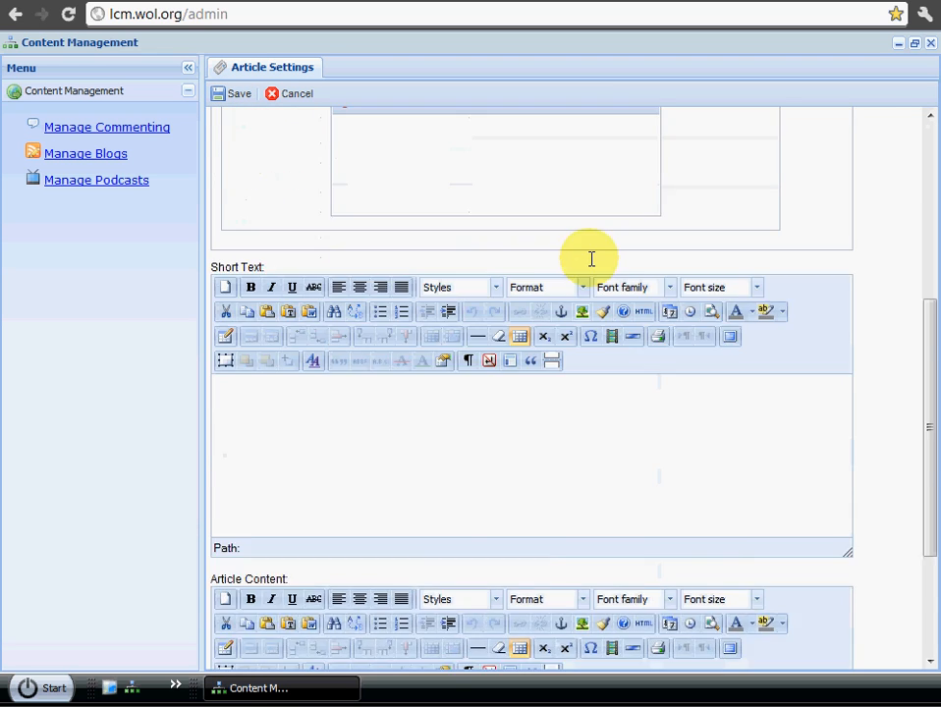
scroll(712, 319, up, 6)
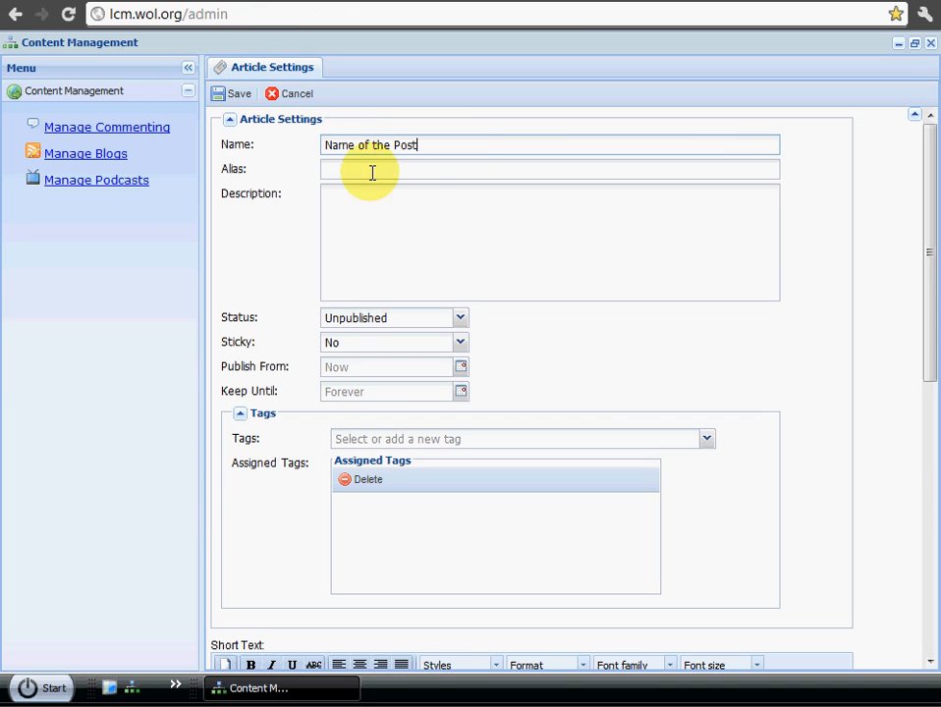
click(399, 169)
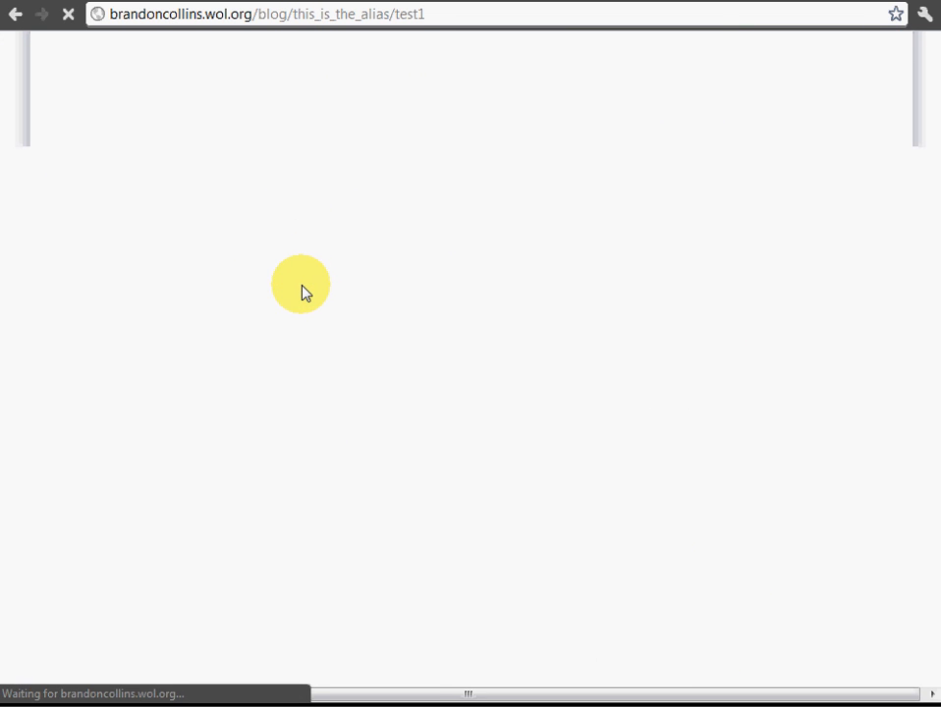
drag(464, 17, 386, 18)
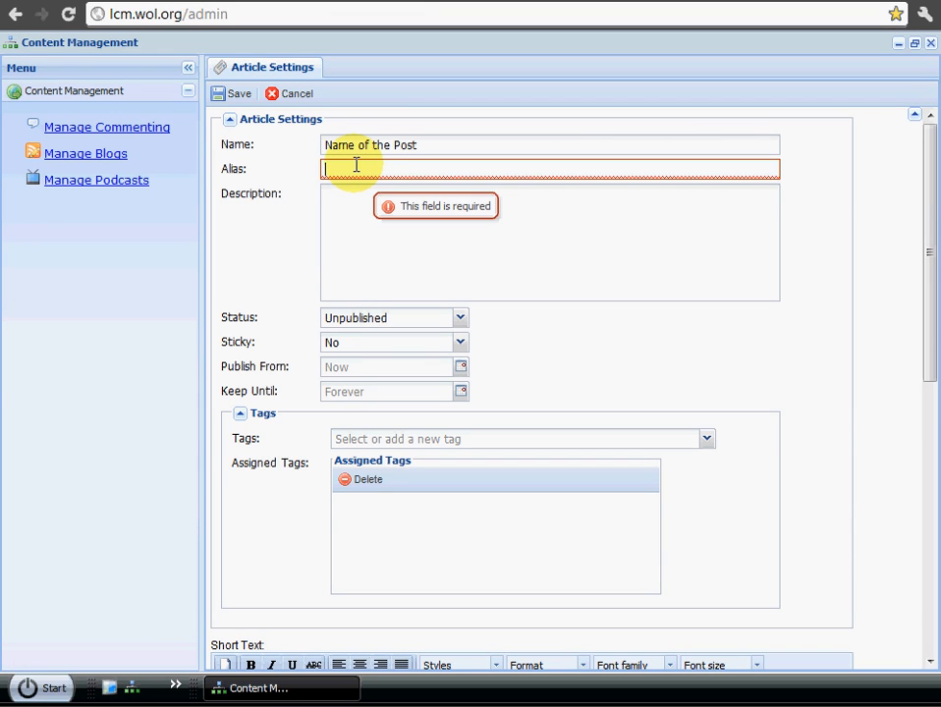
click(356, 165)
text(test2)
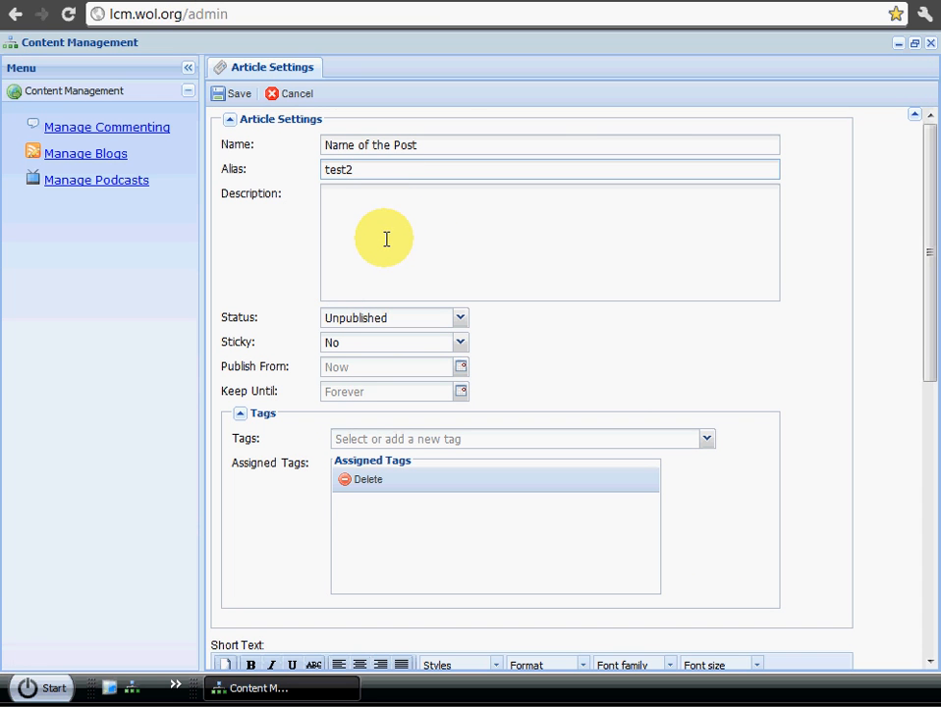
Try out "bible study, quiet time" as the article's description and clear the text again
click(389, 242)
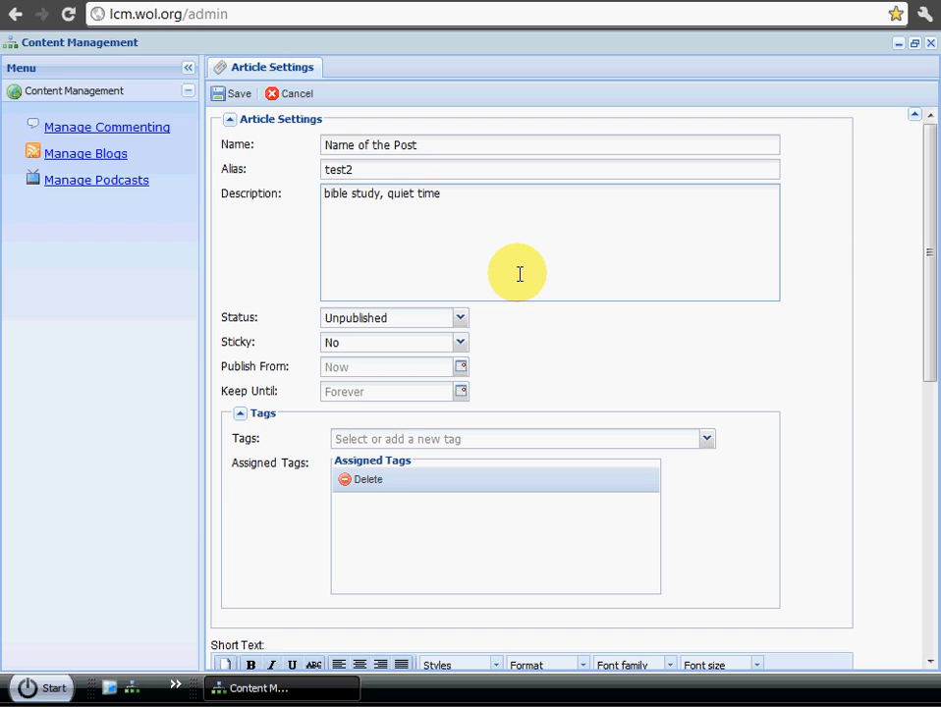
text(http://lcmstaff.wol.org/repository#2699:d:Blogging Seminar Notes NSC 201)
key(ctrl+a)
key(BackSpace)
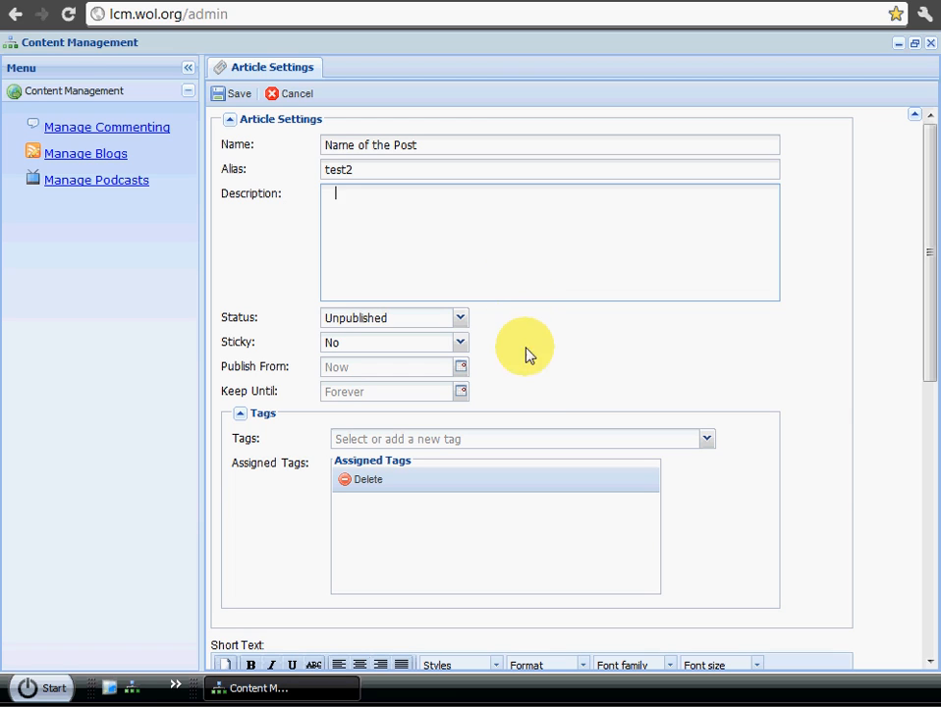
Set the new article's status to Published and save it
click(461, 321)
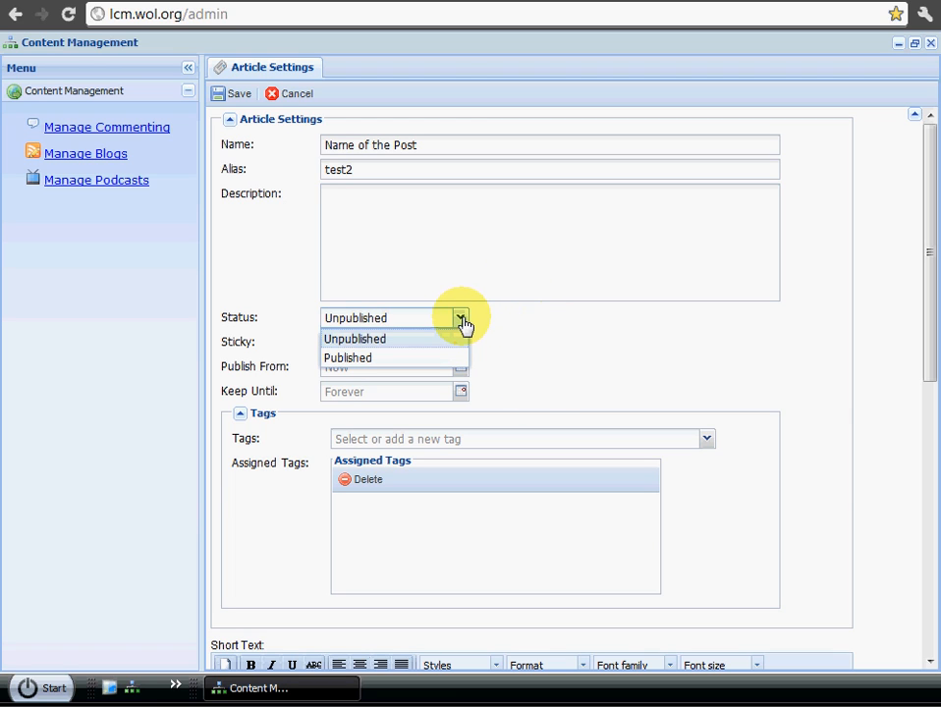
click(402, 340)
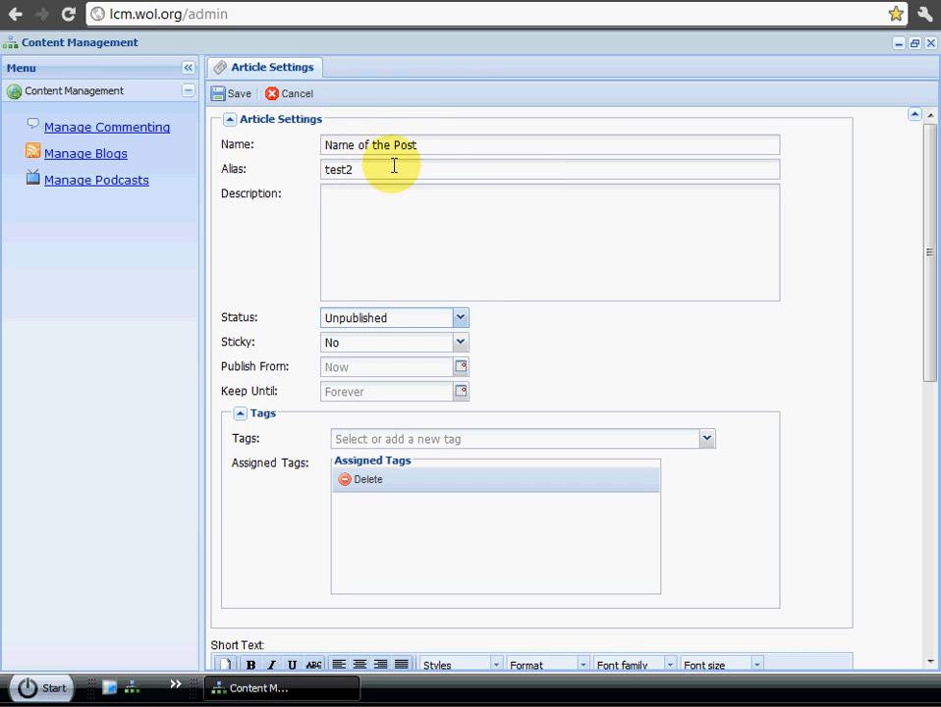
click(461, 318)
click(368, 357)
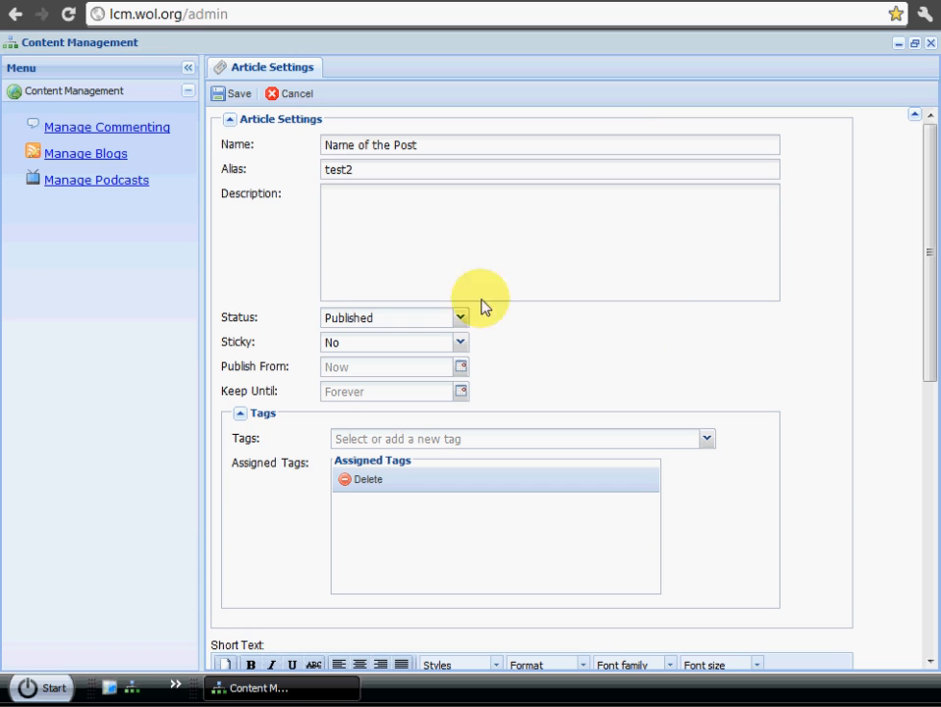
click(223, 98)
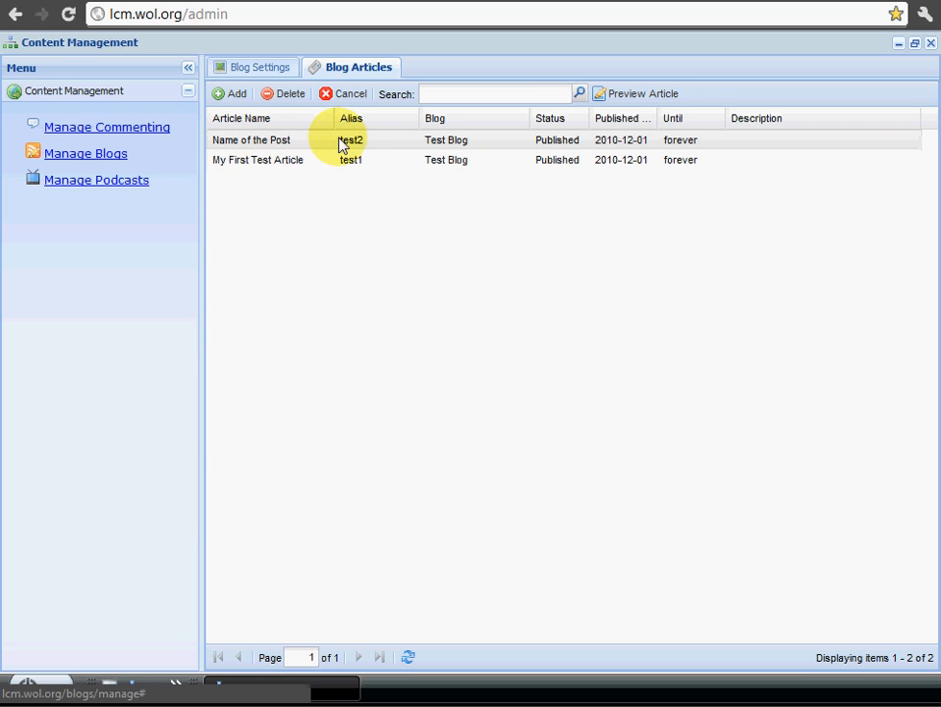
Refresh the live blog, check the URL of "Name of the Post", and review how both posts appear on the Test Blog page
click(342, 146)
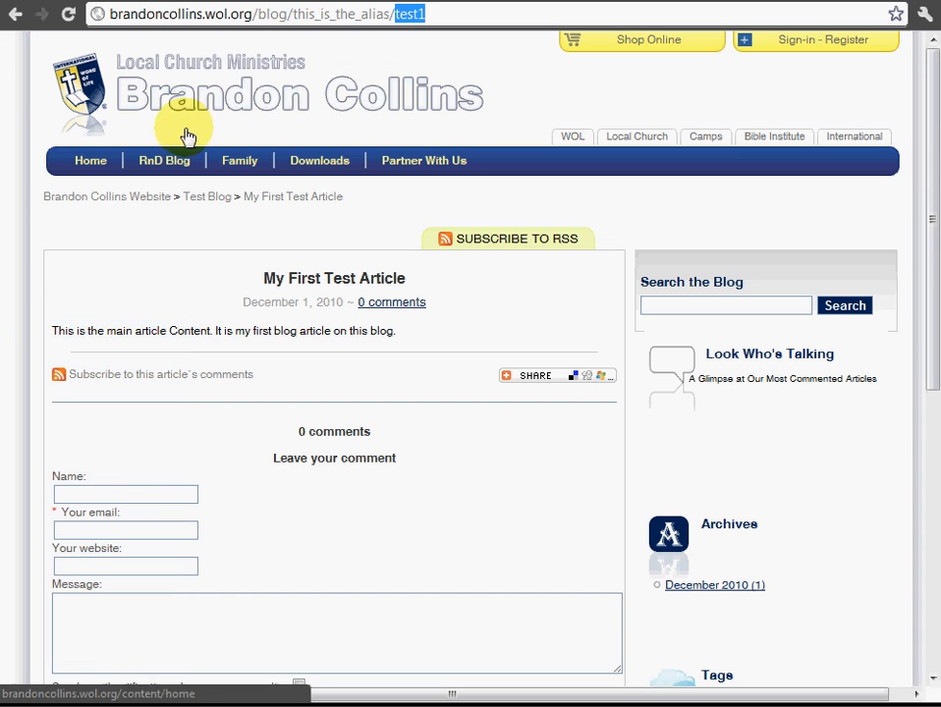
click(68, 13)
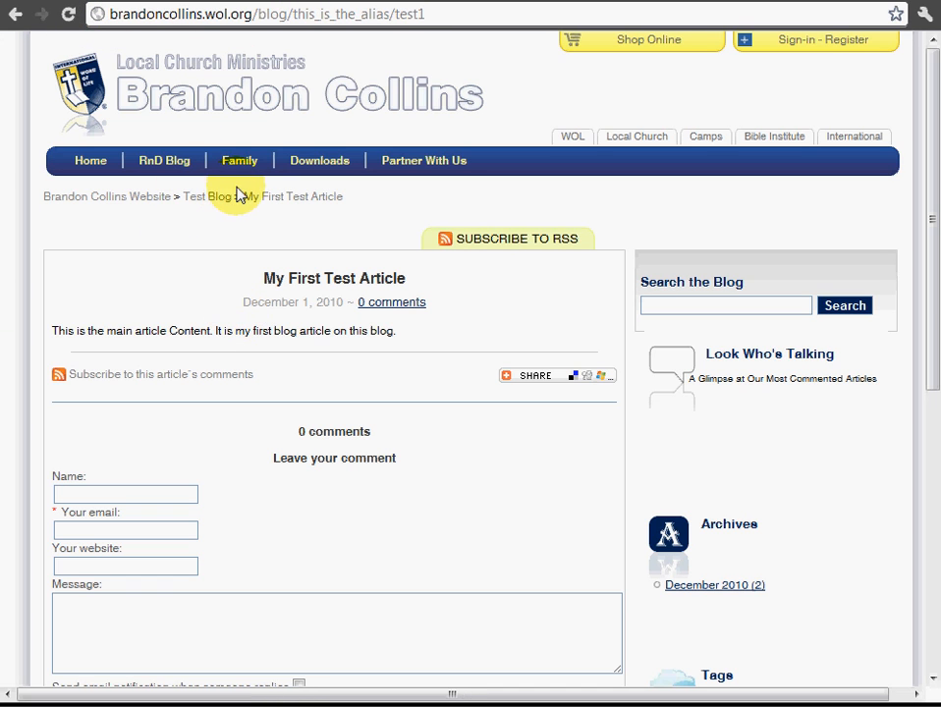
click(208, 198)
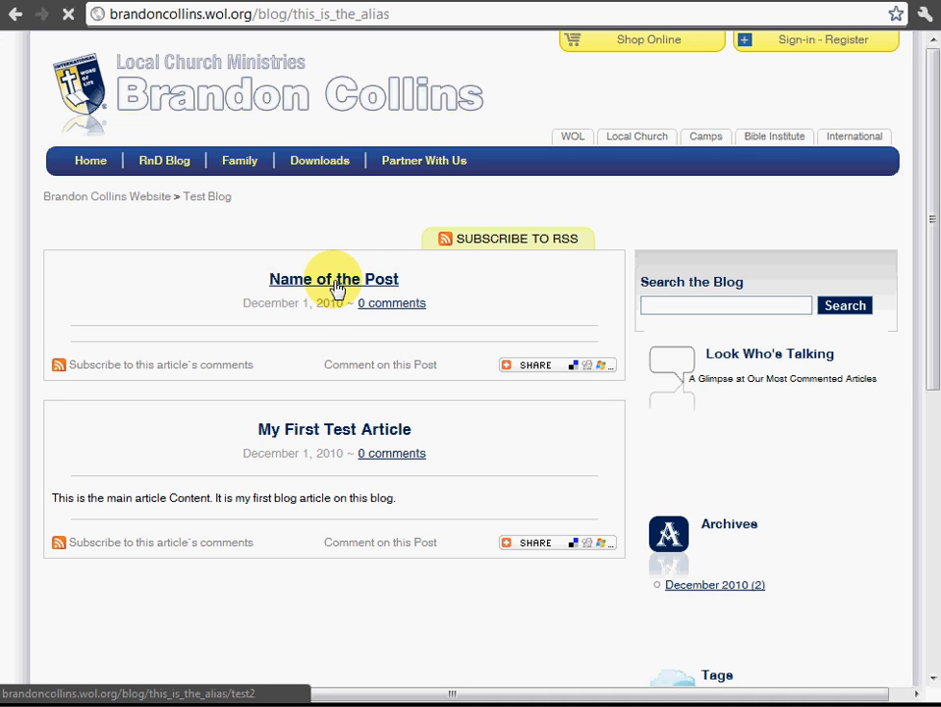
drag(424, 15, 390, 15)
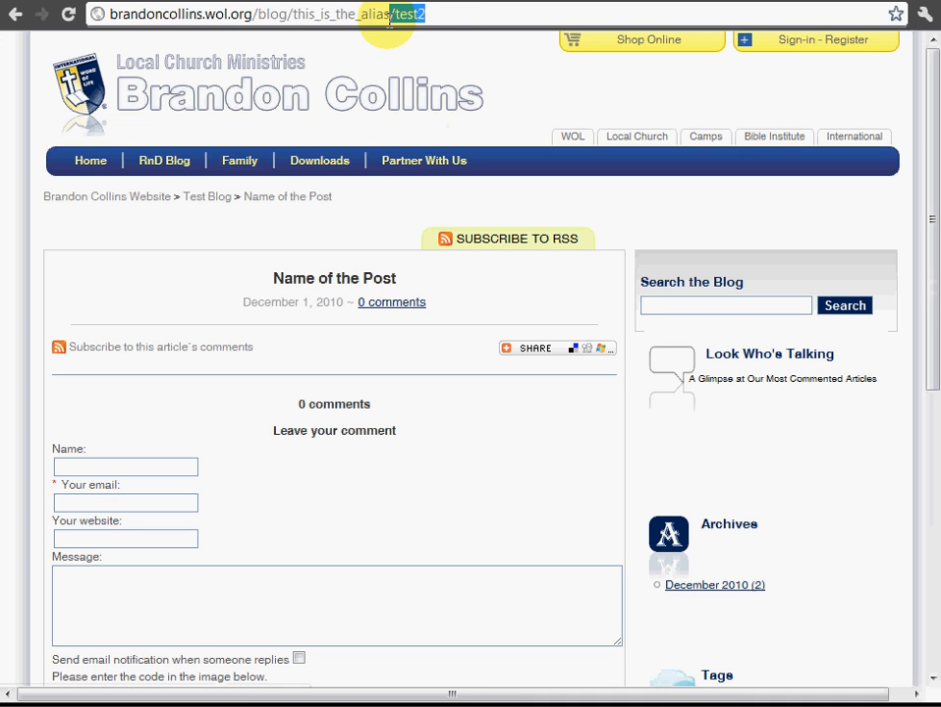
click(197, 198)
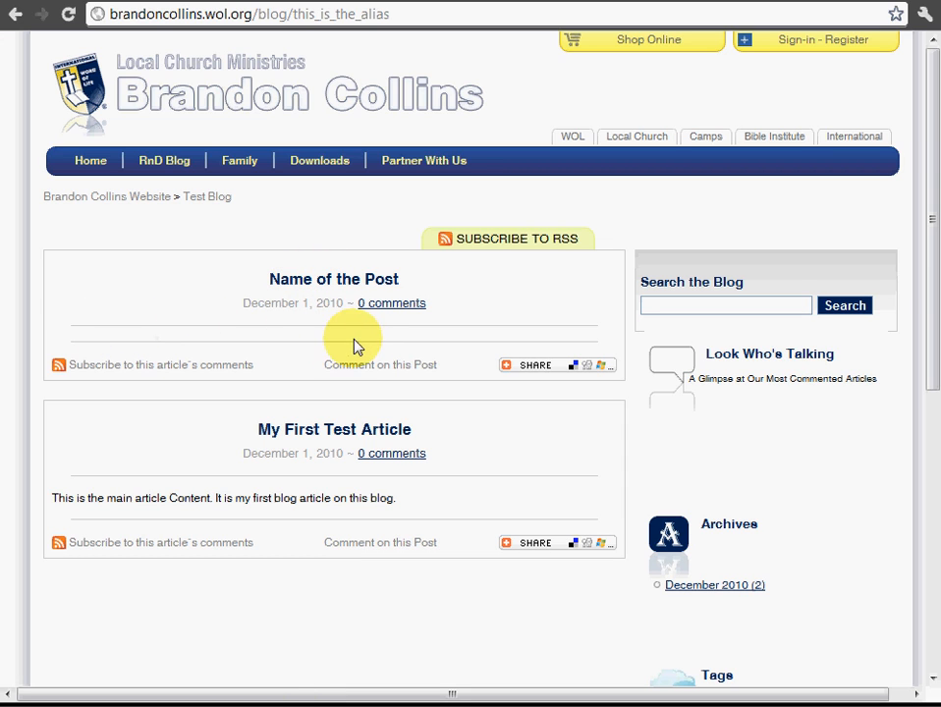
drag(401, 499, 96, 464)
click(197, 332)
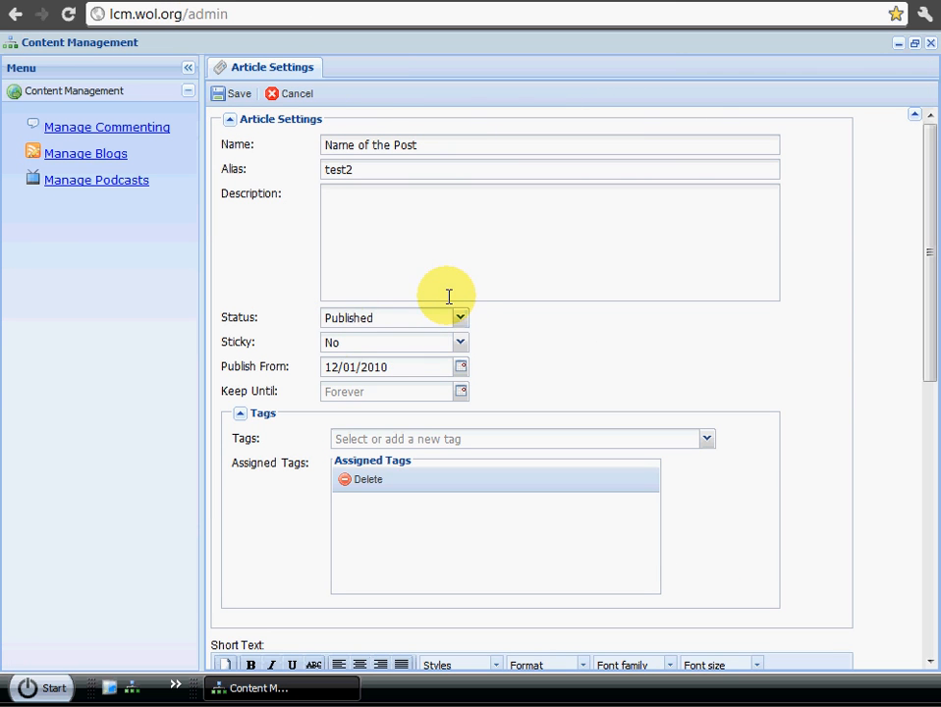
Set the status of "Name of the Post" to Unpublished, save it and reload the live blog page
click(456, 319)
click(356, 338)
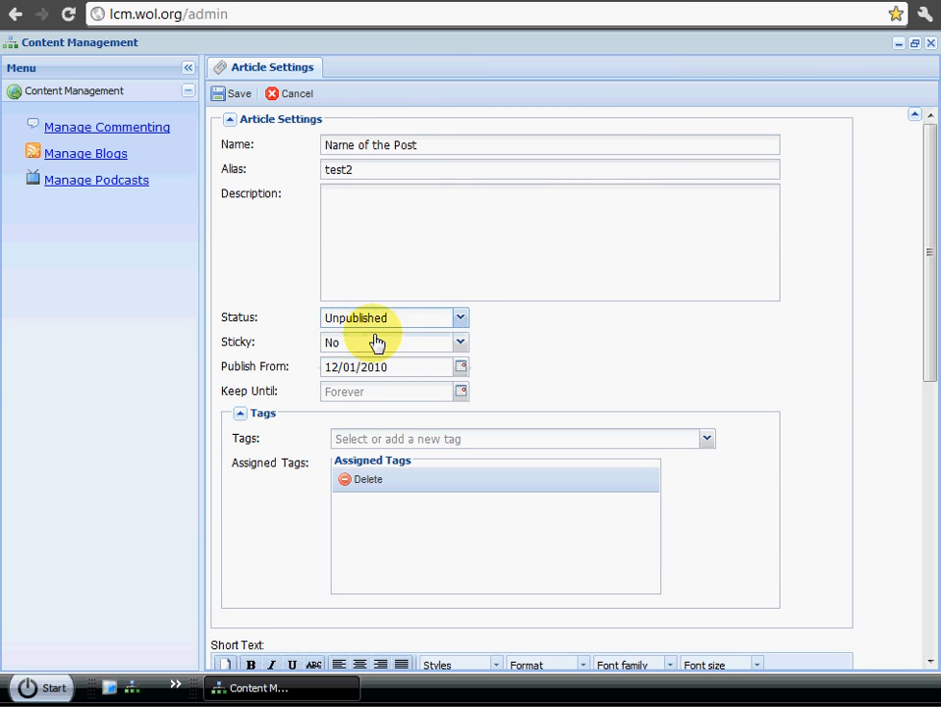
click(229, 95)
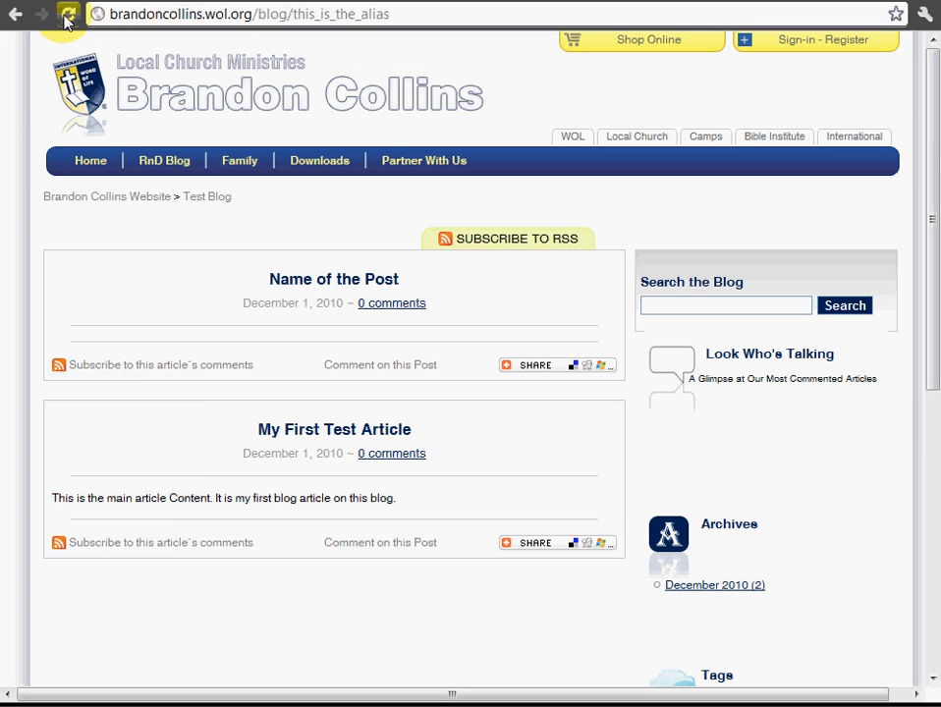
click(67, 14)
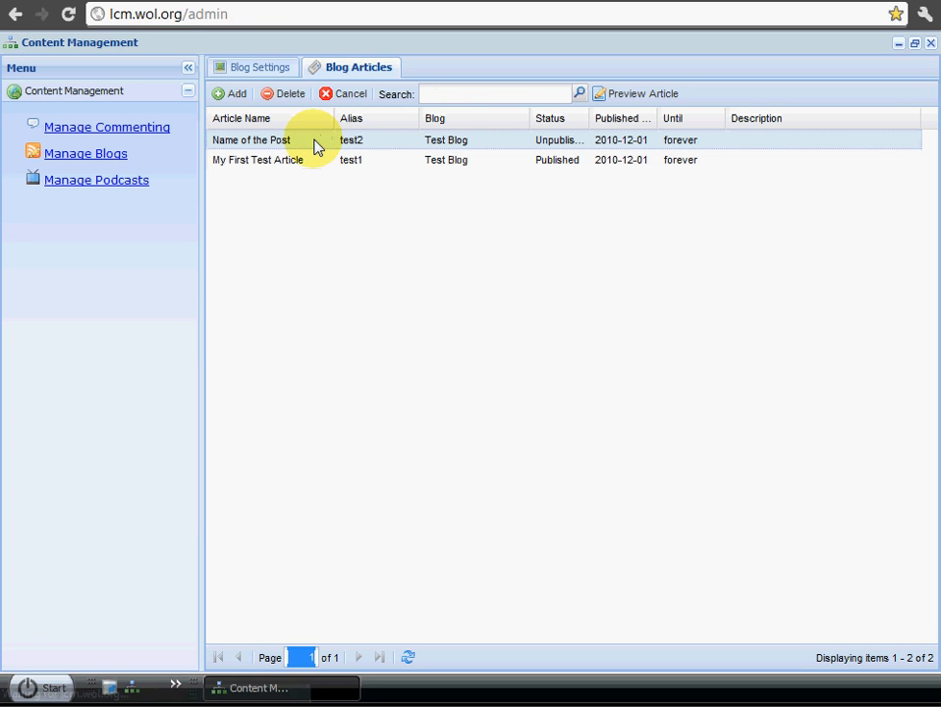
Reopen the "Name of the Post" article for editing and set its status to Published
double_click(314, 145)
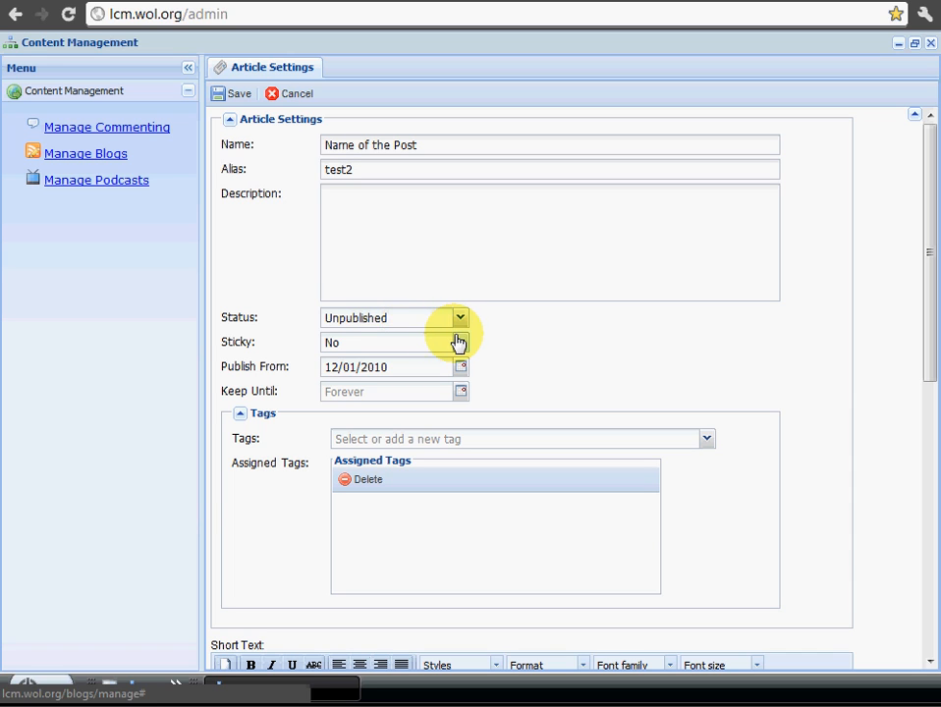
click(460, 318)
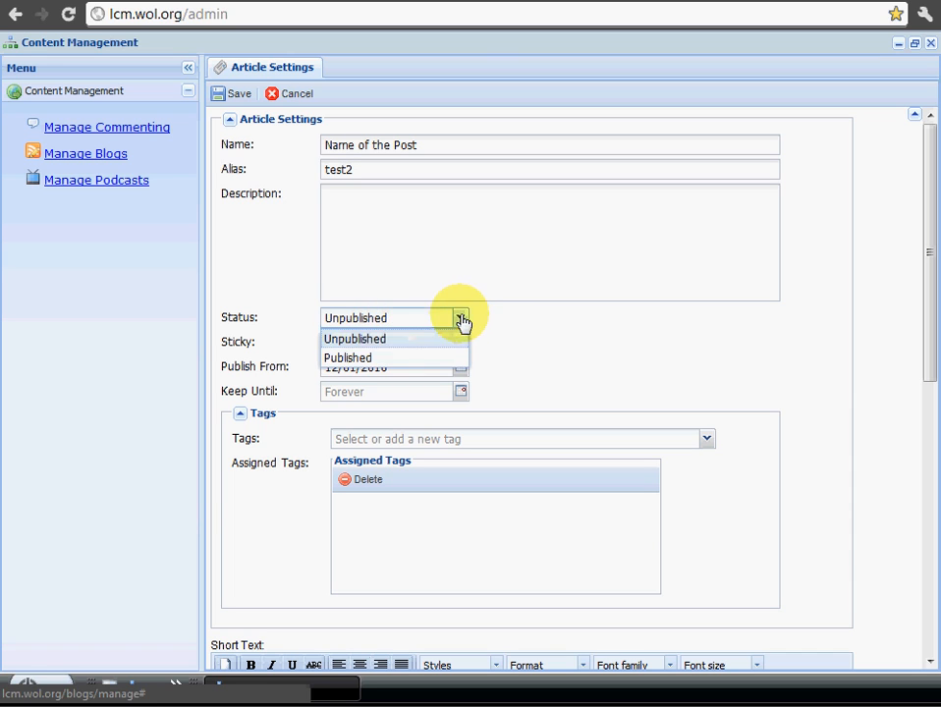
click(353, 359)
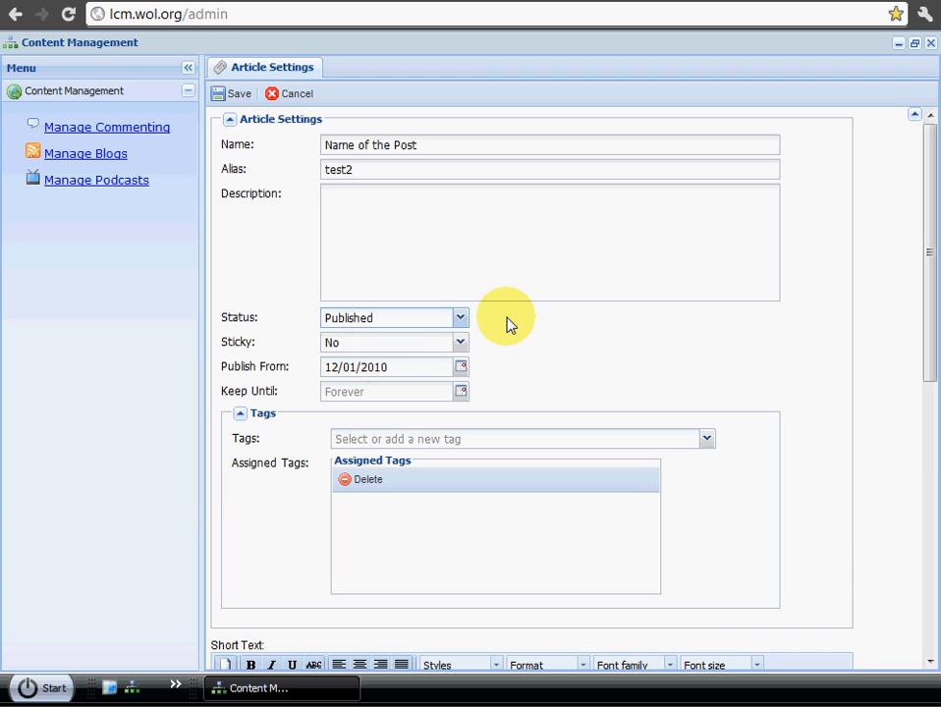
Set the Sticky option of the "Name of the Post" article to Yes
click(459, 343)
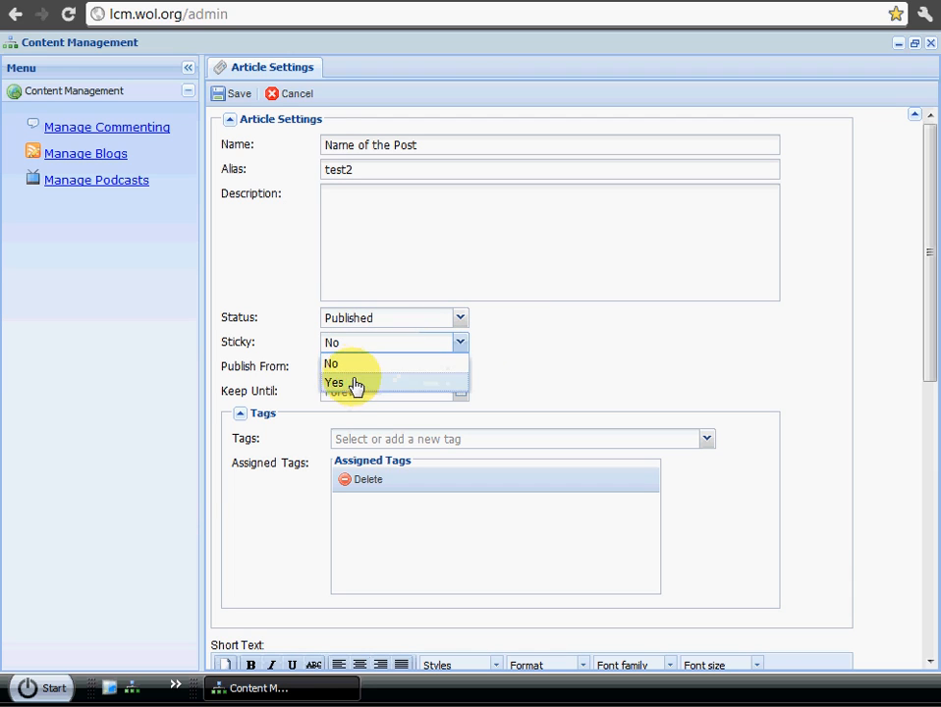
click(362, 363)
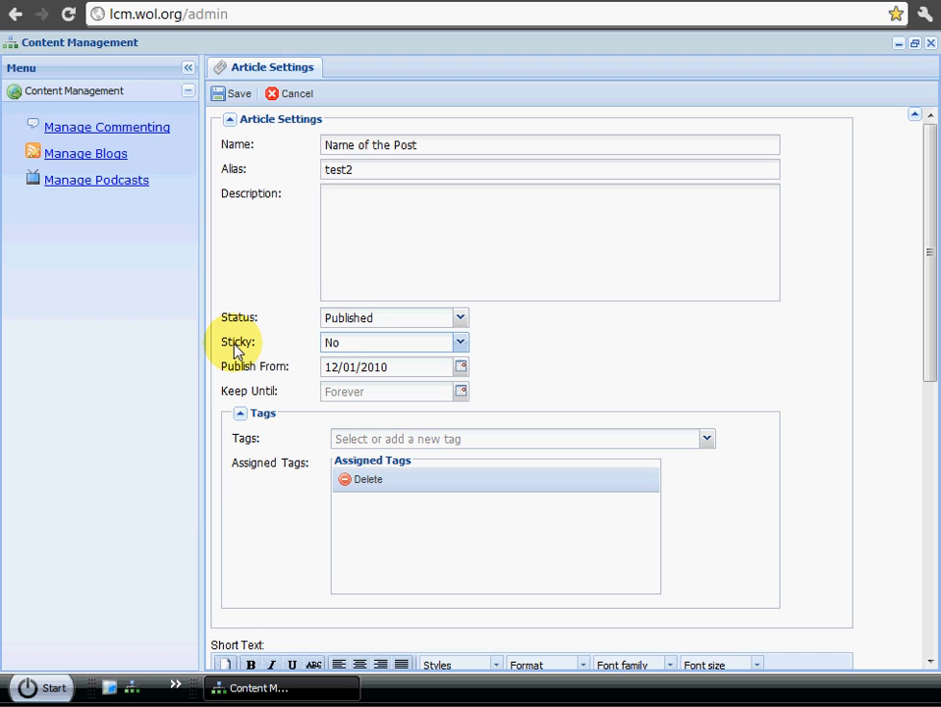
click(458, 344)
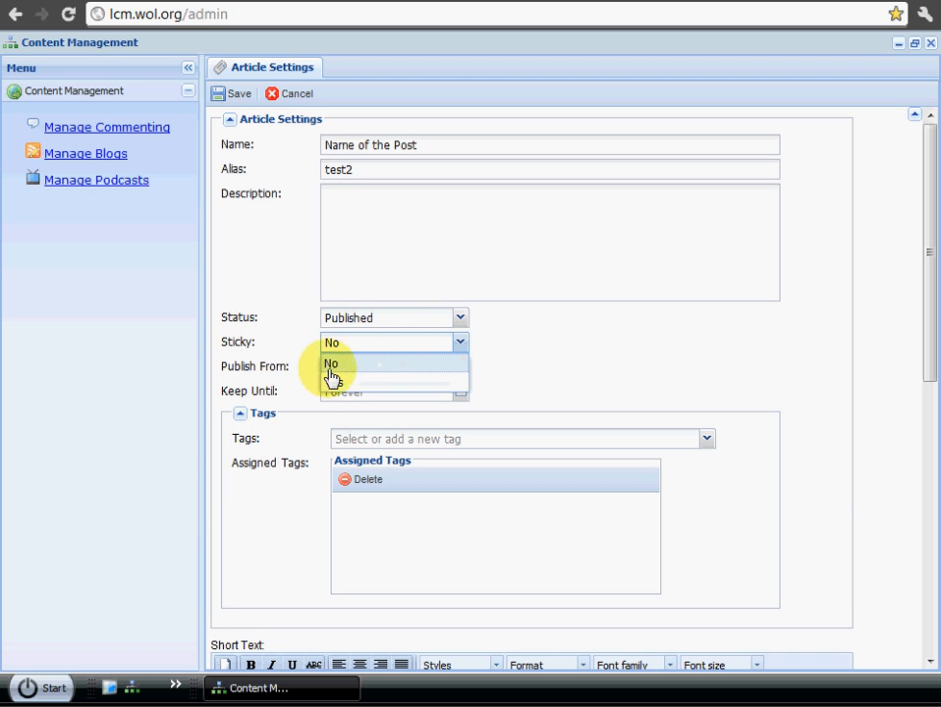
click(334, 380)
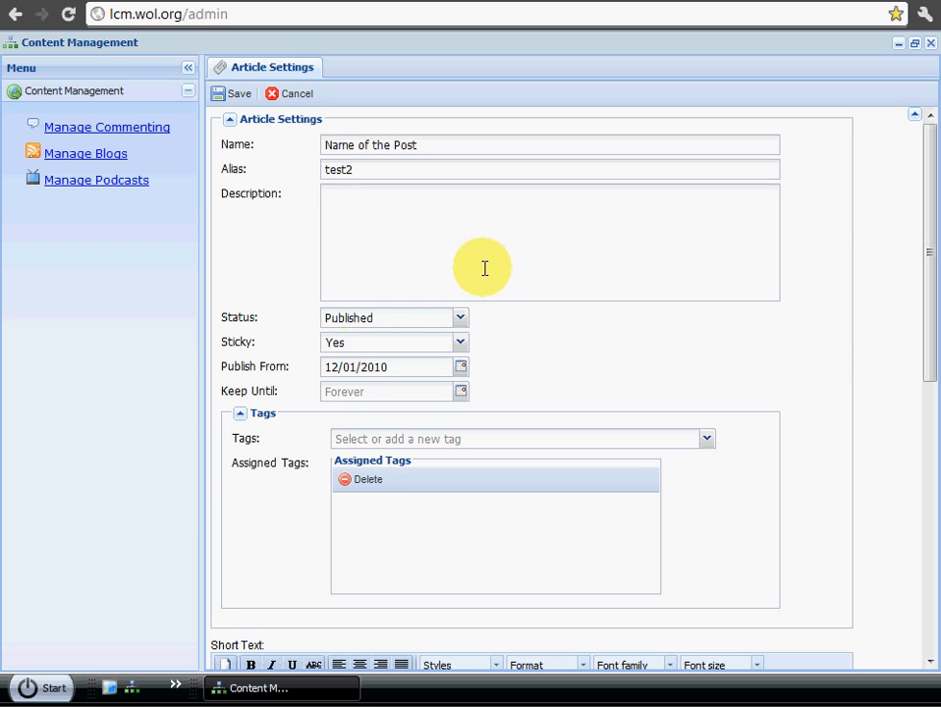
Set the article's Sticky option to No and check the Publish From and Keep Until settings
click(458, 343)
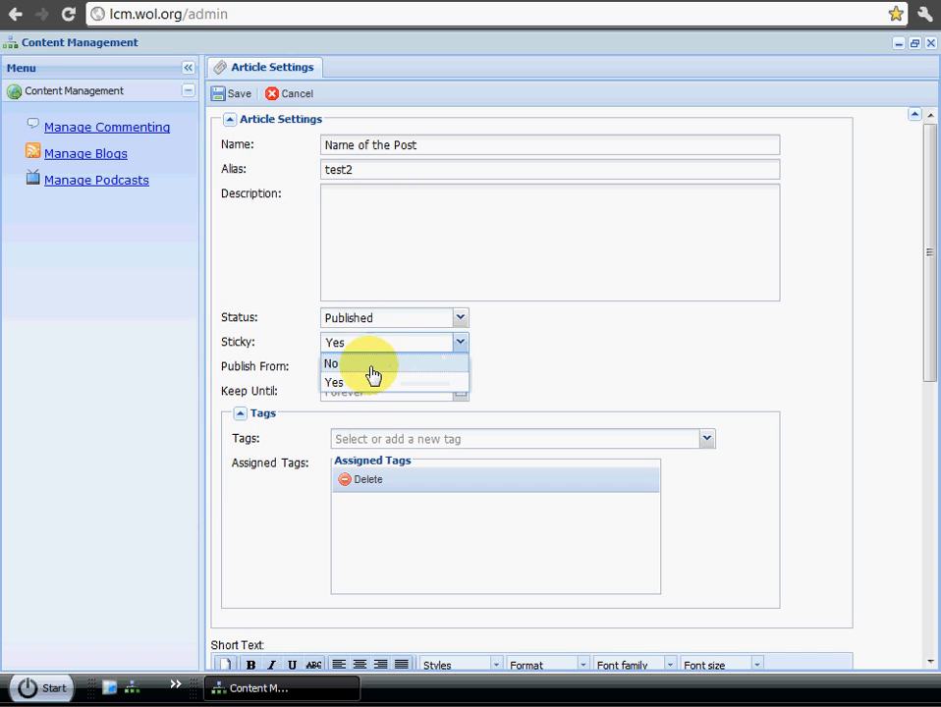
click(365, 365)
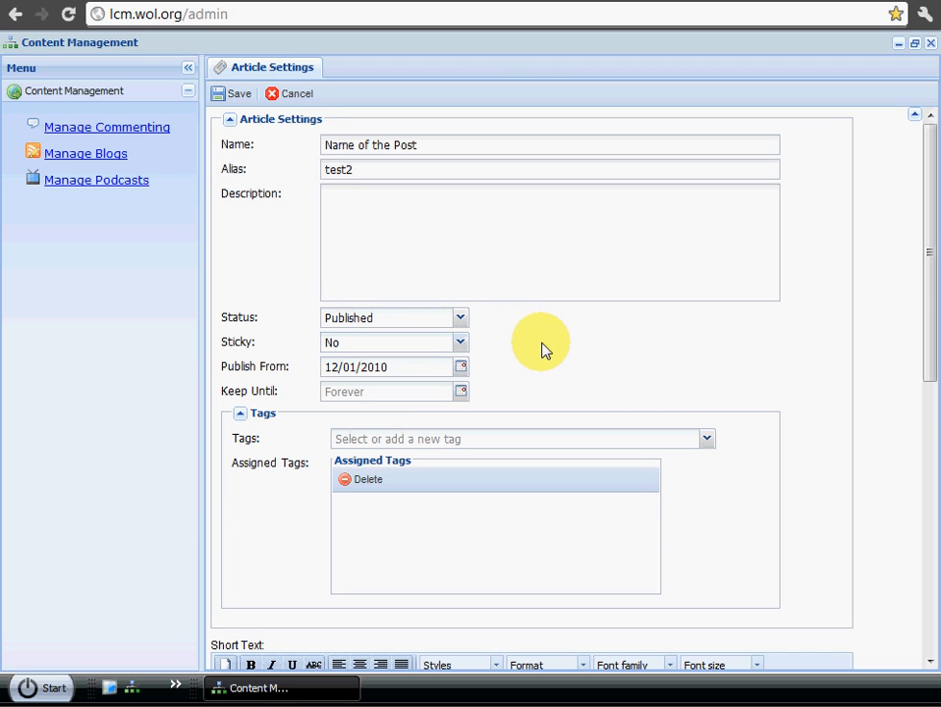
scroll(543, 349, down, 2)
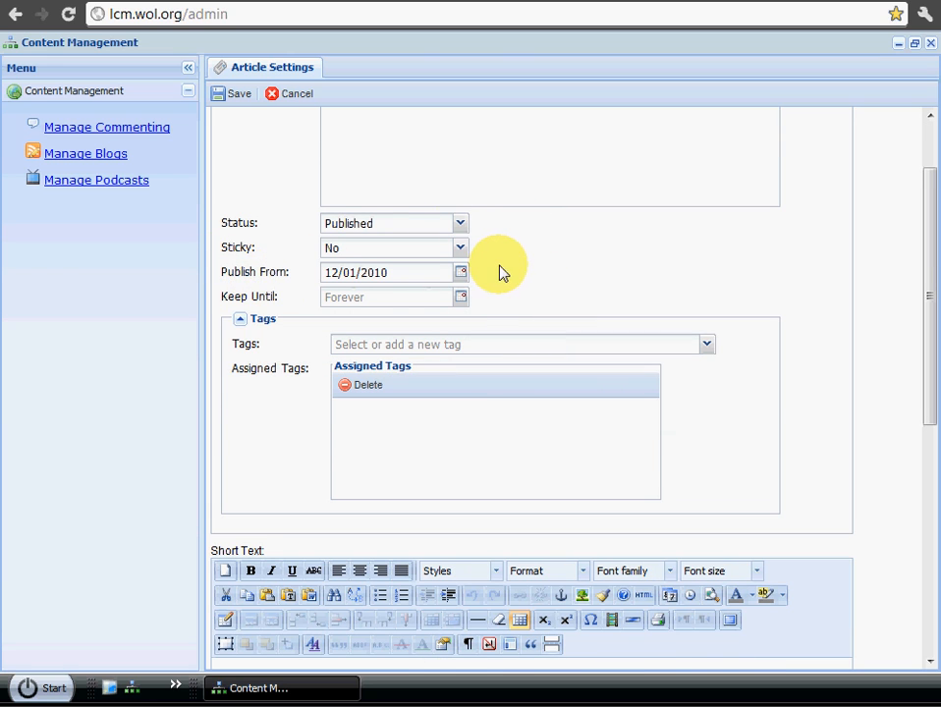
scroll(501, 272, up, 2)
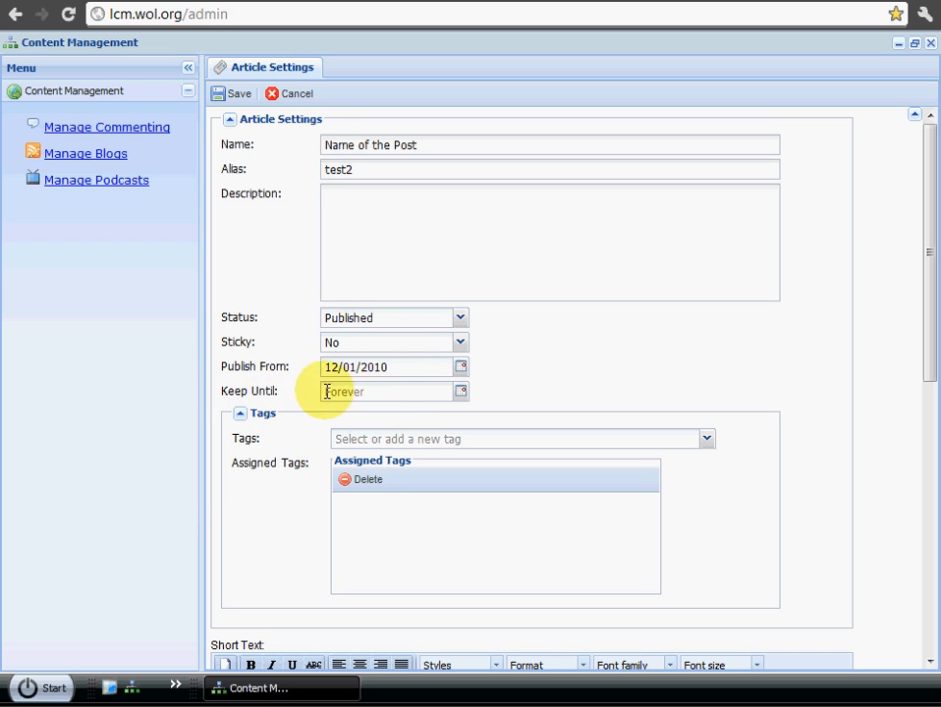
click(399, 392)
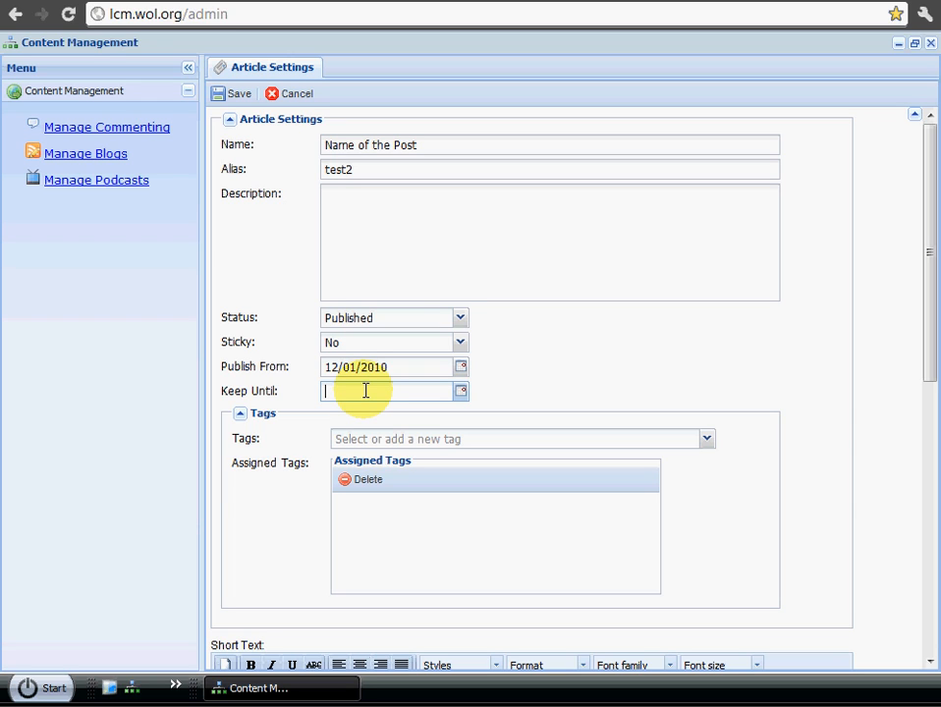
click(561, 322)
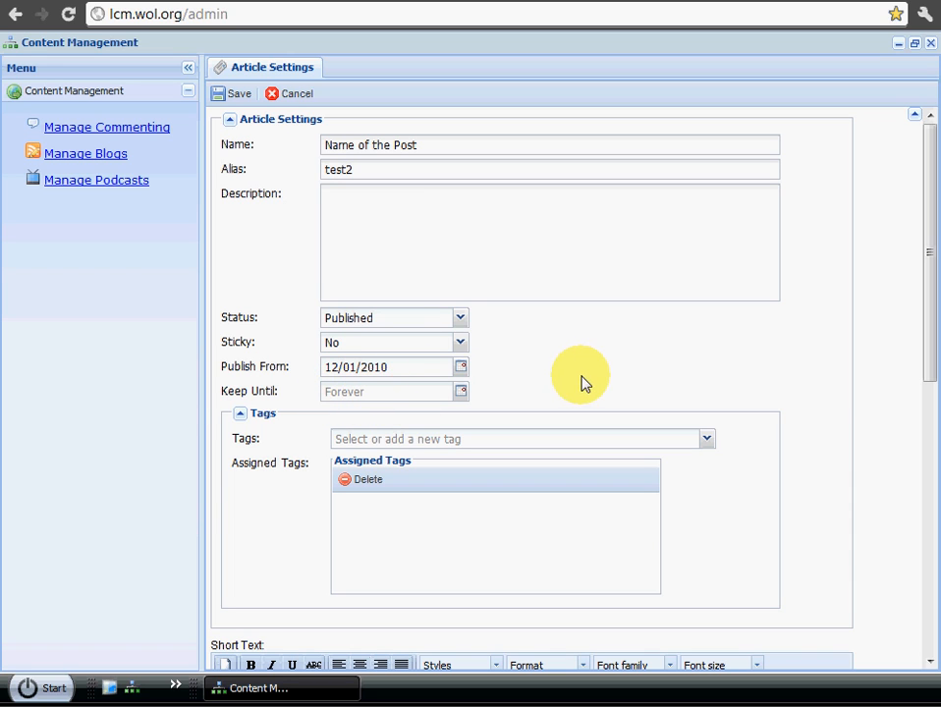
Assign the existing tags Sermons, fruit and discipleship to the article
scroll(797, 378, down, 1)
scroll(786, 373, down, 1)
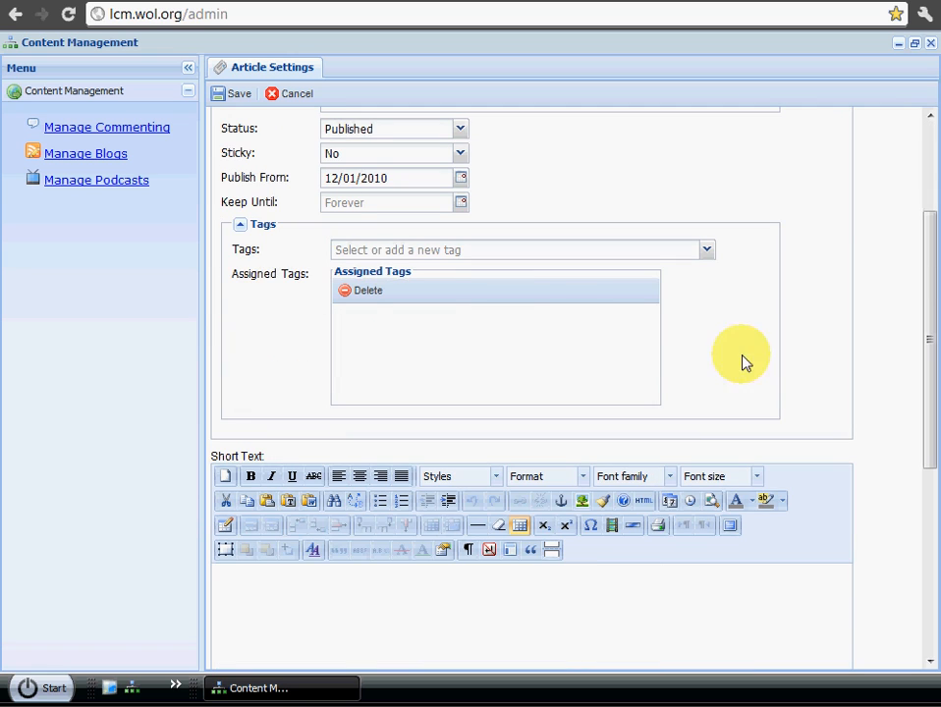
click(471, 250)
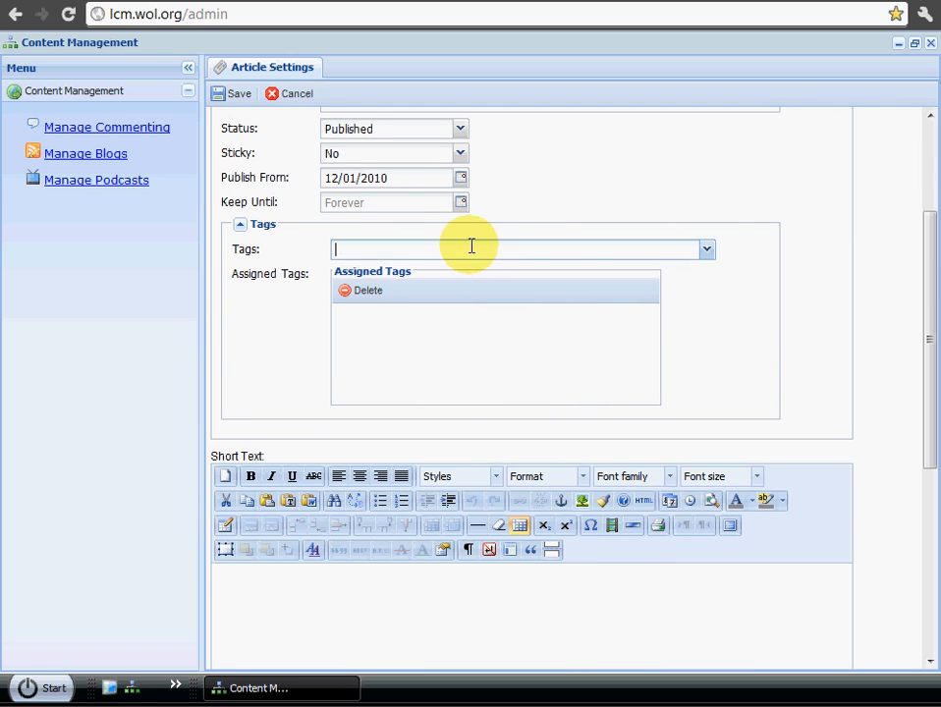
click(706, 252)
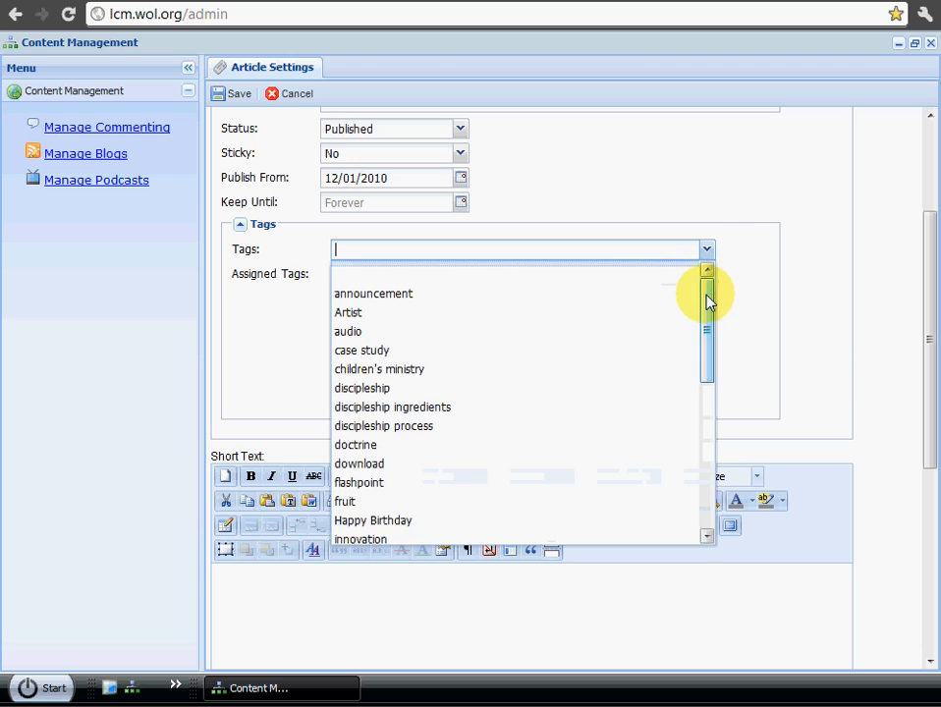
drag(707, 301, 710, 329)
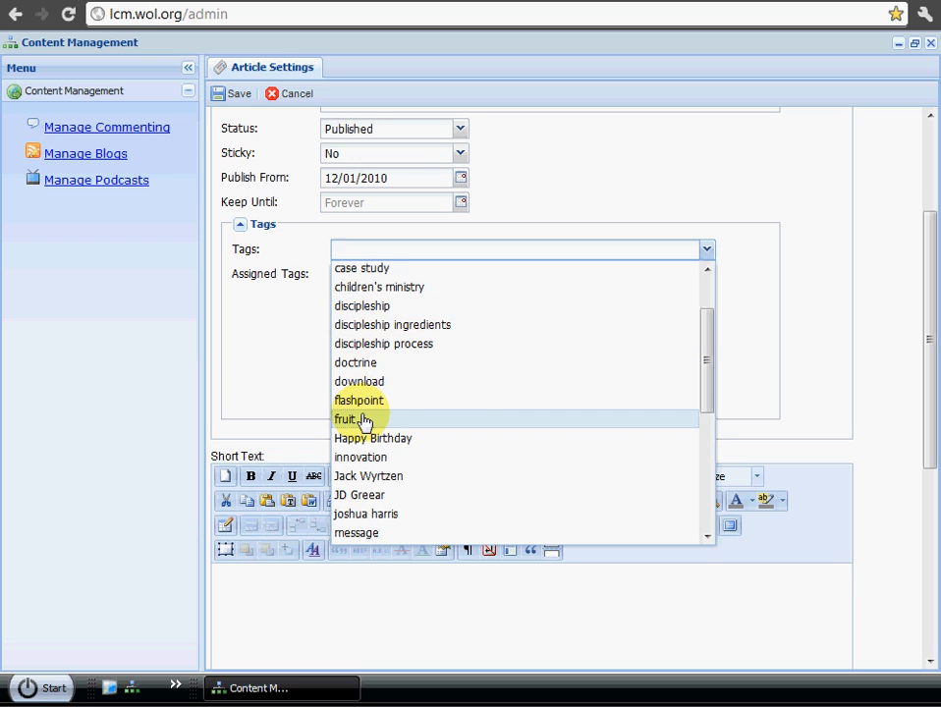
scroll(488, 382, down, 5)
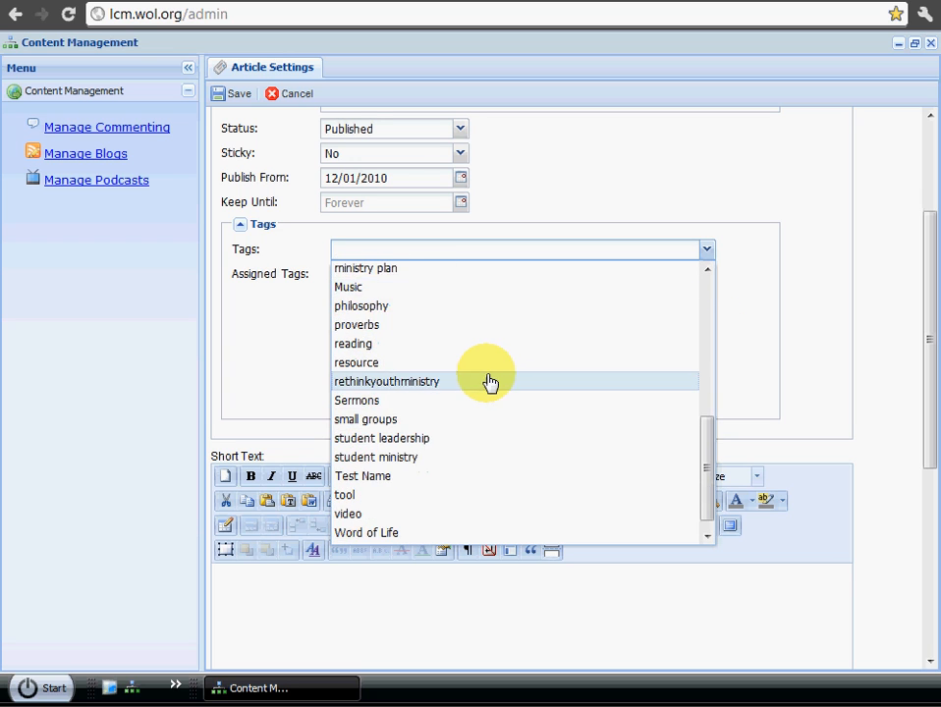
click(366, 400)
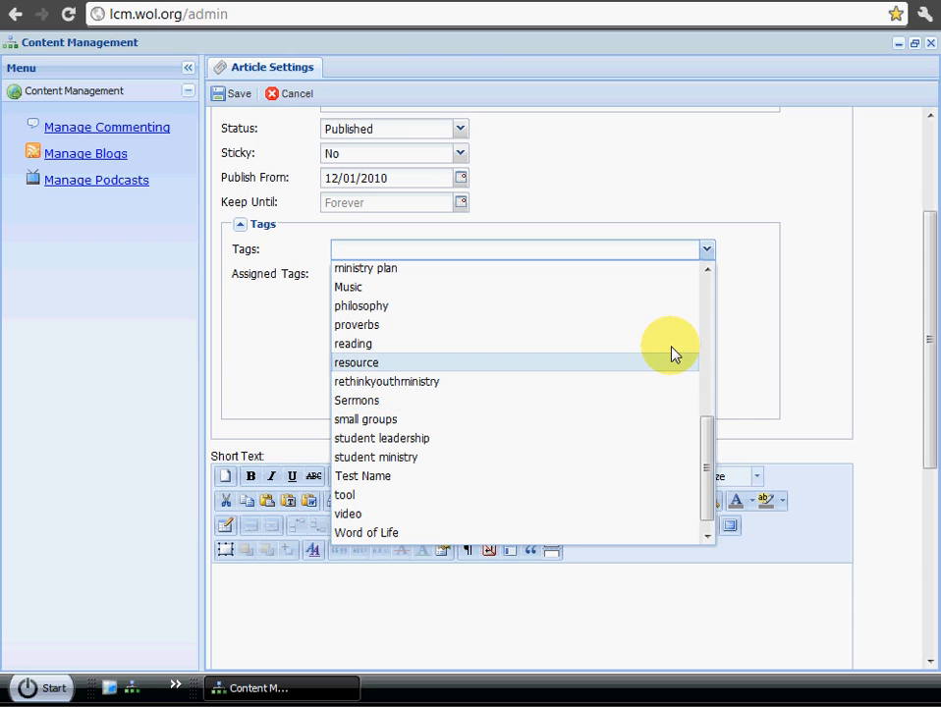
click(755, 296)
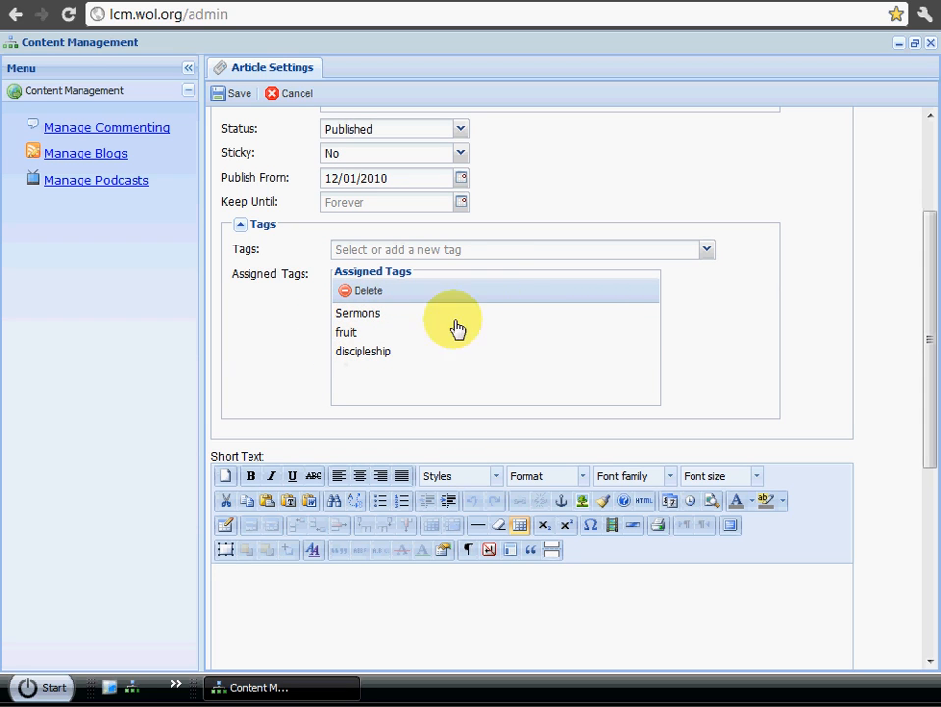
Look up "test" among the tags and assign the existing Test Name tag to the article
click(468, 250)
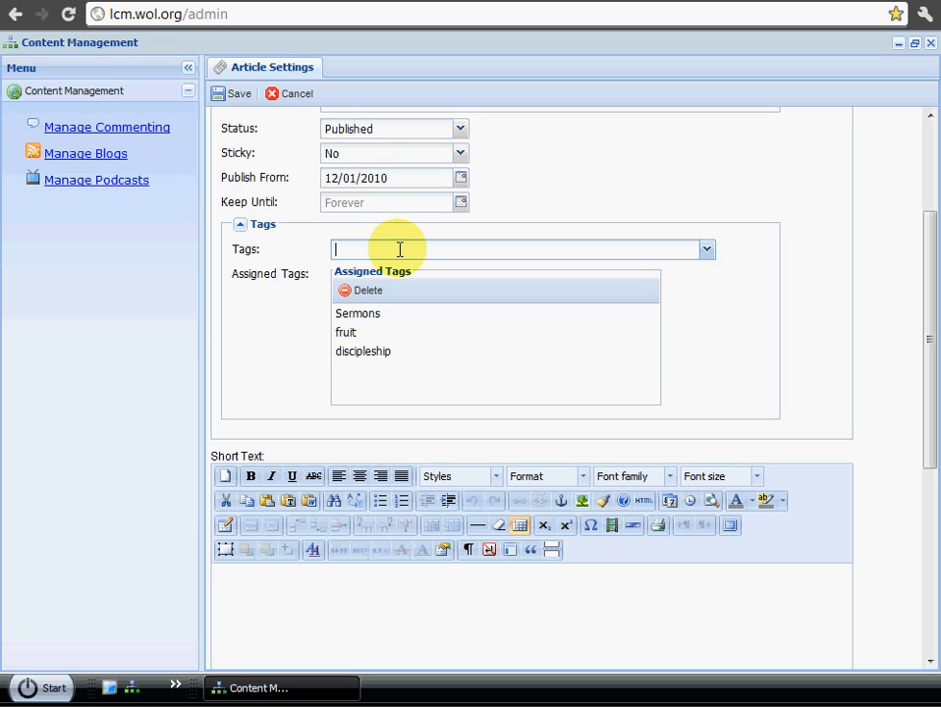
text(test)
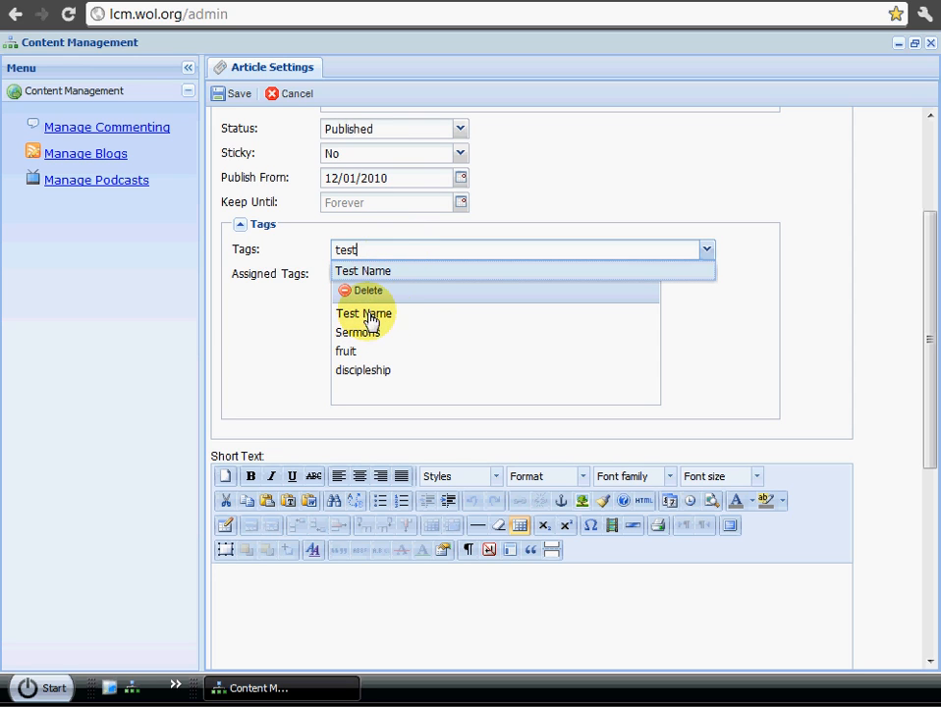
click(422, 319)
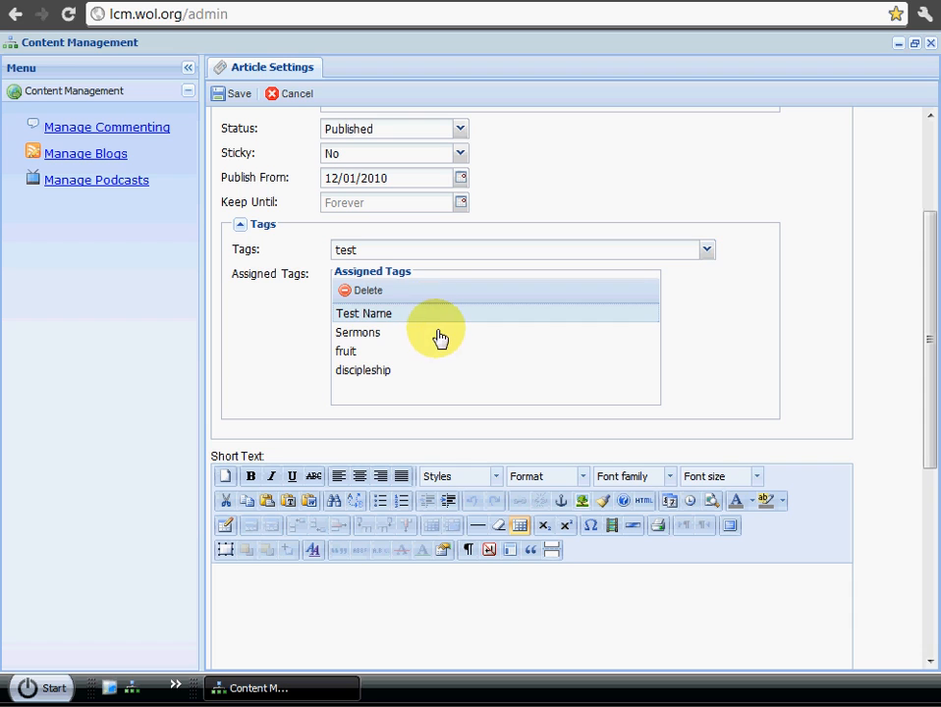
Delete the Test Name and Sermons tags from the article's assigned tags
click(370, 376)
click(355, 350)
click(360, 336)
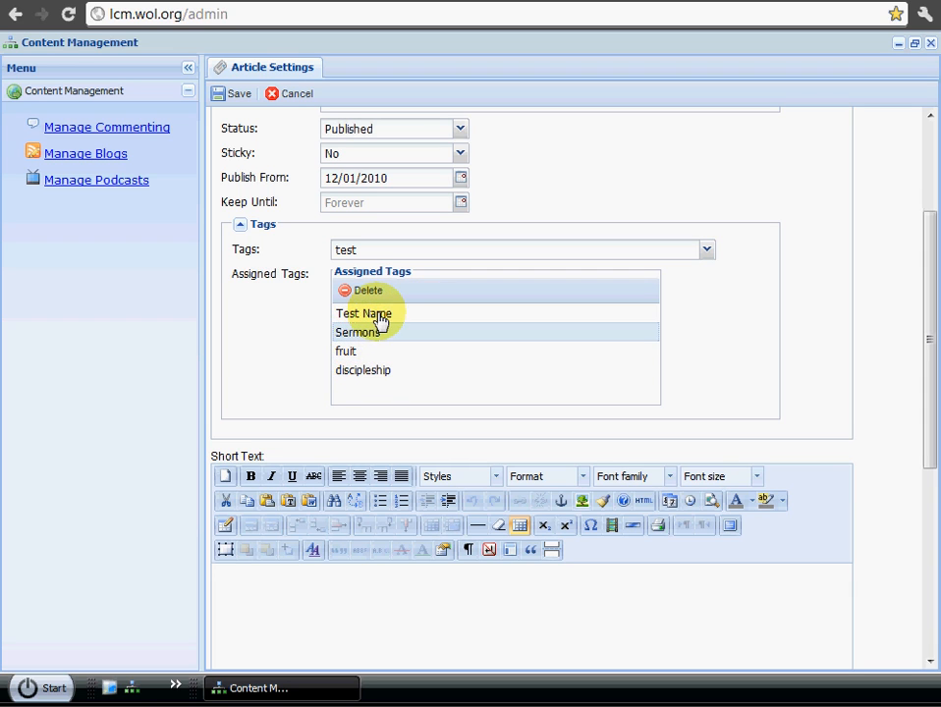
click(384, 316)
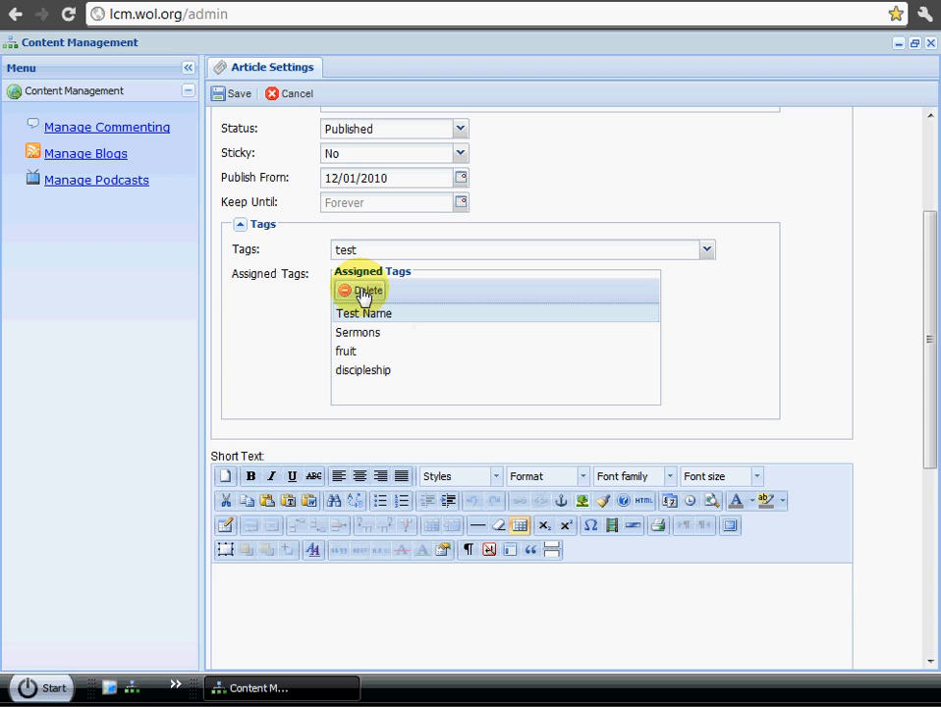
click(362, 291)
click(360, 315)
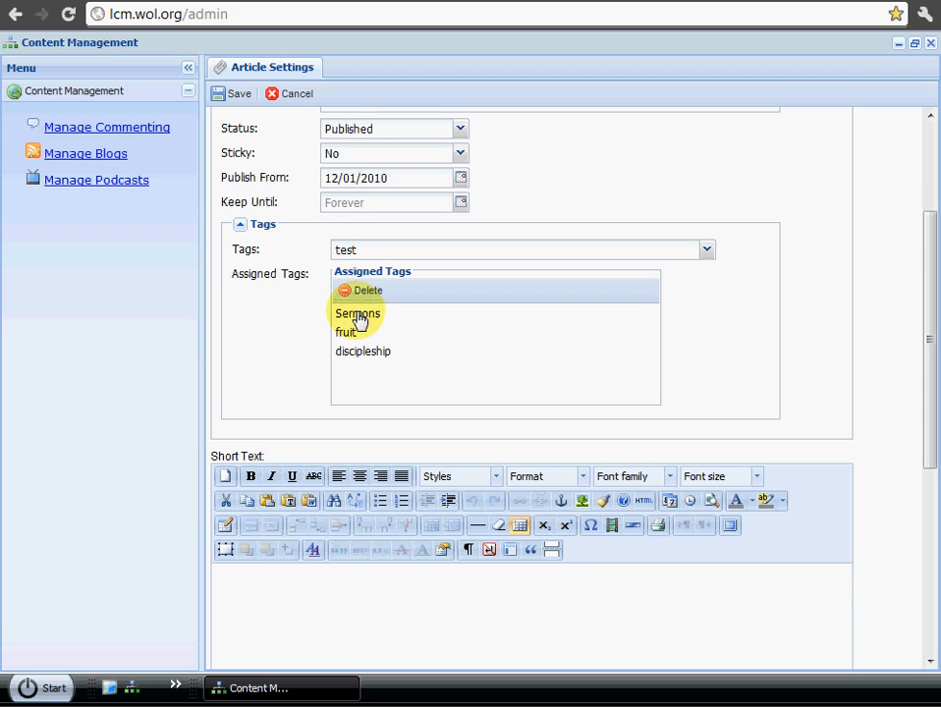
click(363, 292)
click(354, 313)
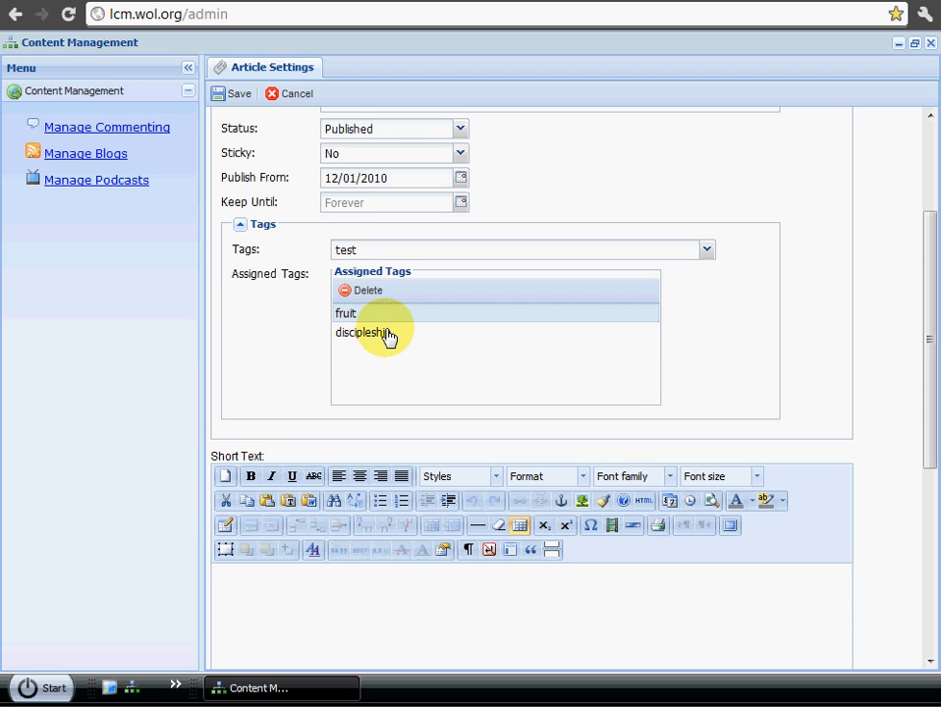
click(385, 334)
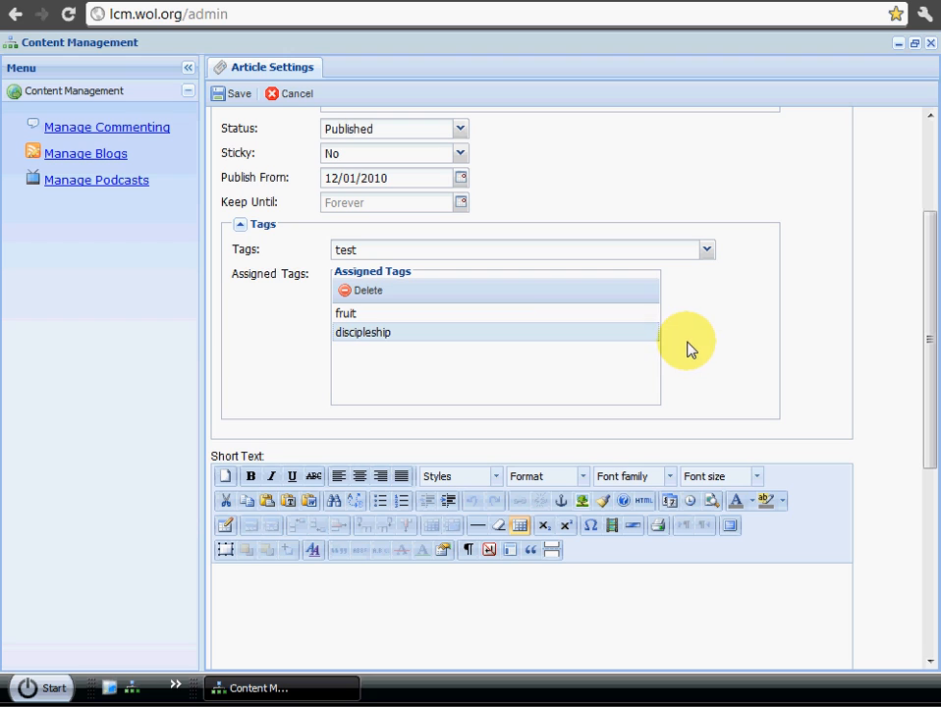
click(420, 313)
click(371, 332)
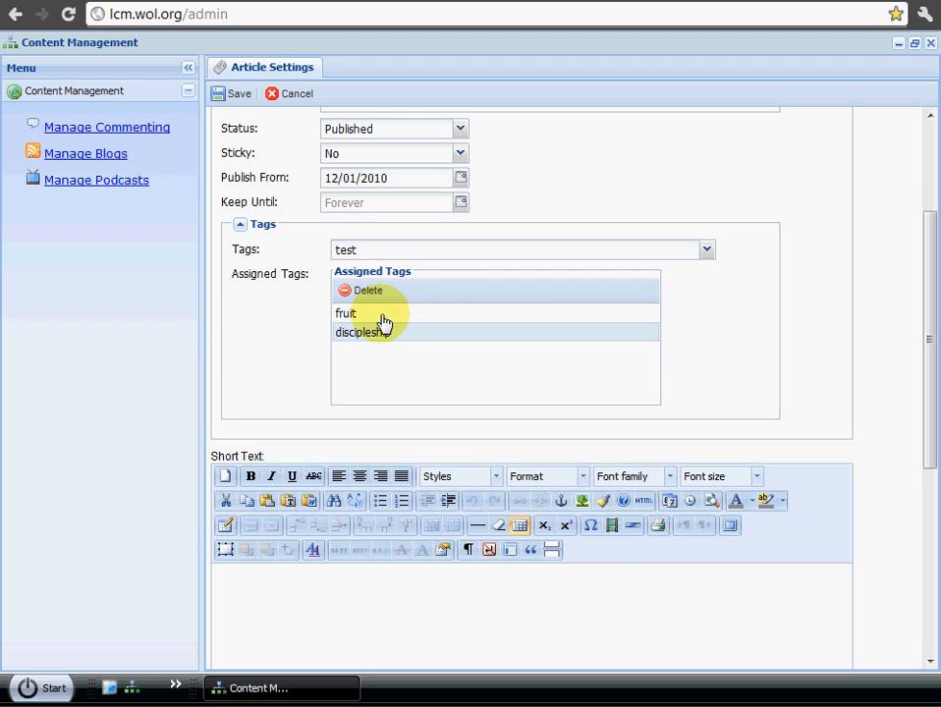
click(387, 319)
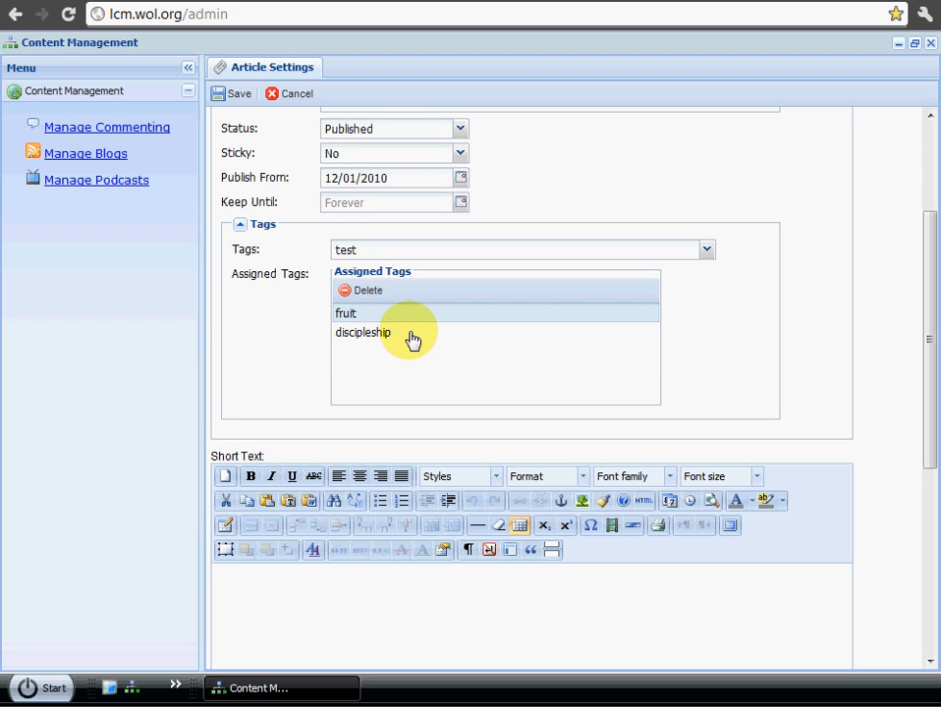
click(413, 337)
click(392, 316)
click(411, 334)
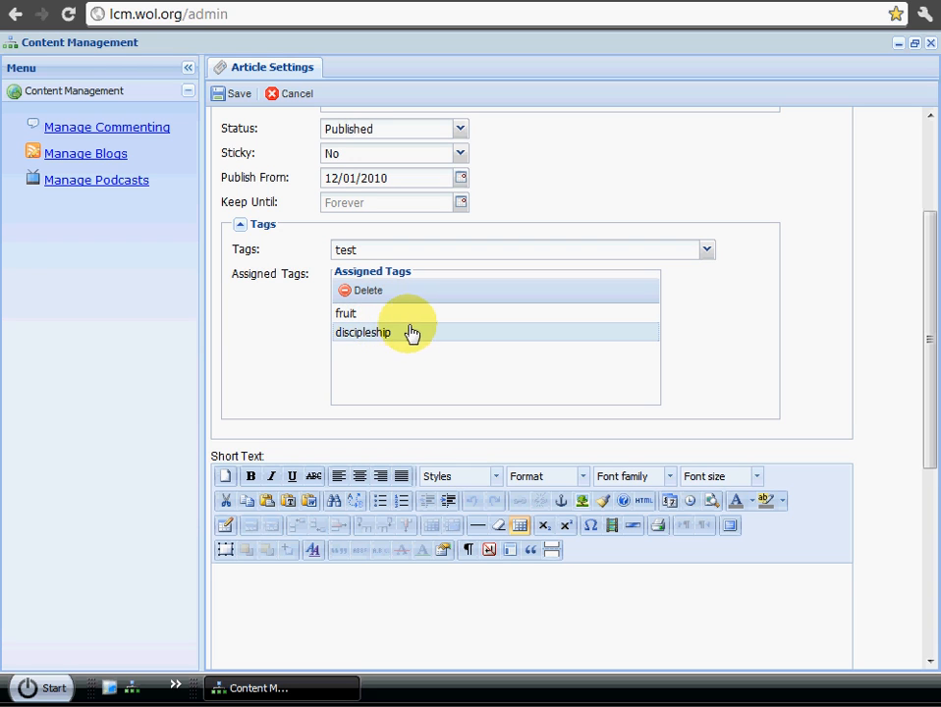
click(405, 317)
click(373, 336)
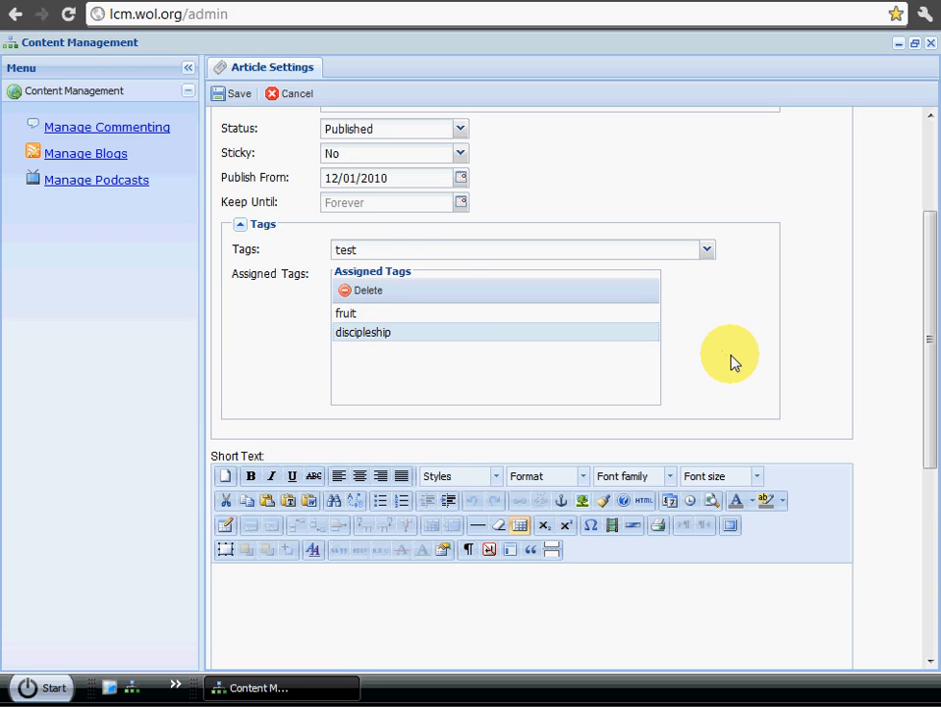
Enter "A small snippet of your post to grab people's attention." as the article's Short Text, correcting the spelling of "people's"
scroll(729, 362, down, 3)
scroll(729, 363, up, 2)
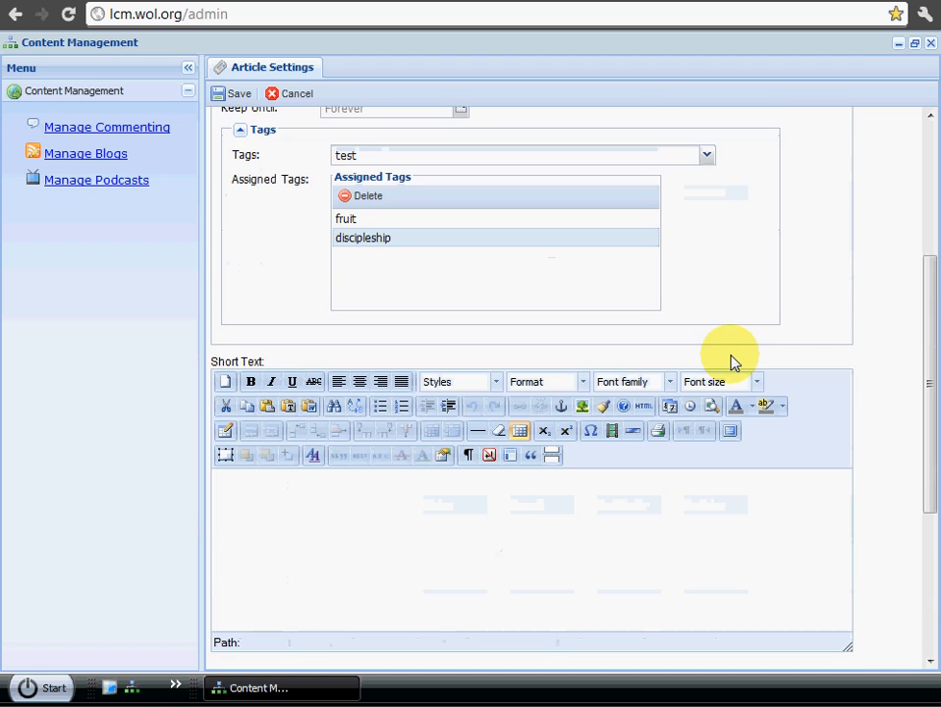
scroll(729, 362, down, 3)
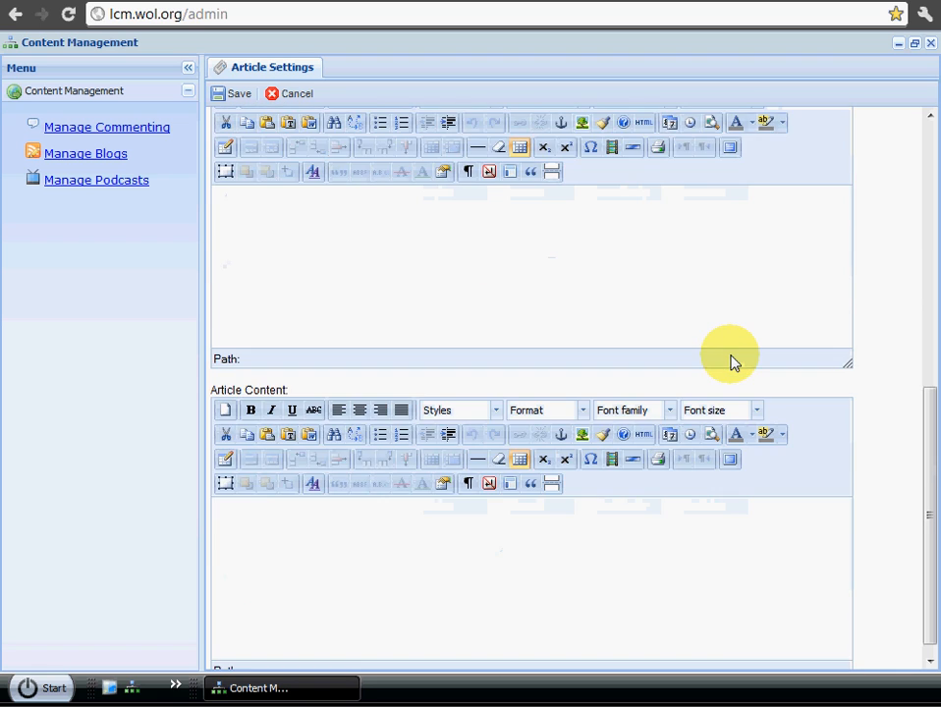
scroll(730, 362, up, 1)
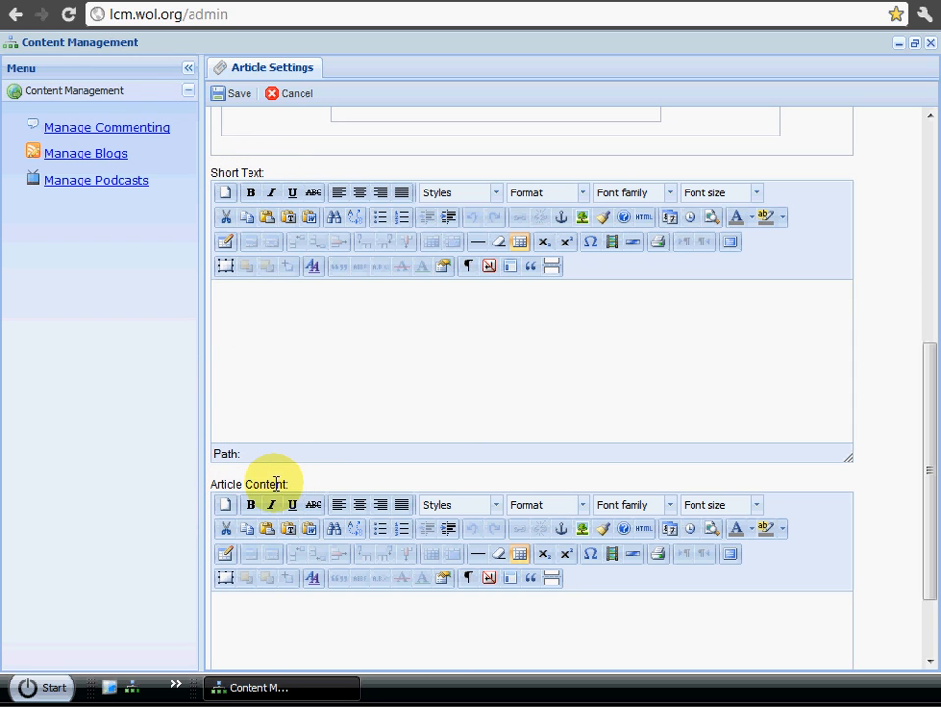
click(409, 354)
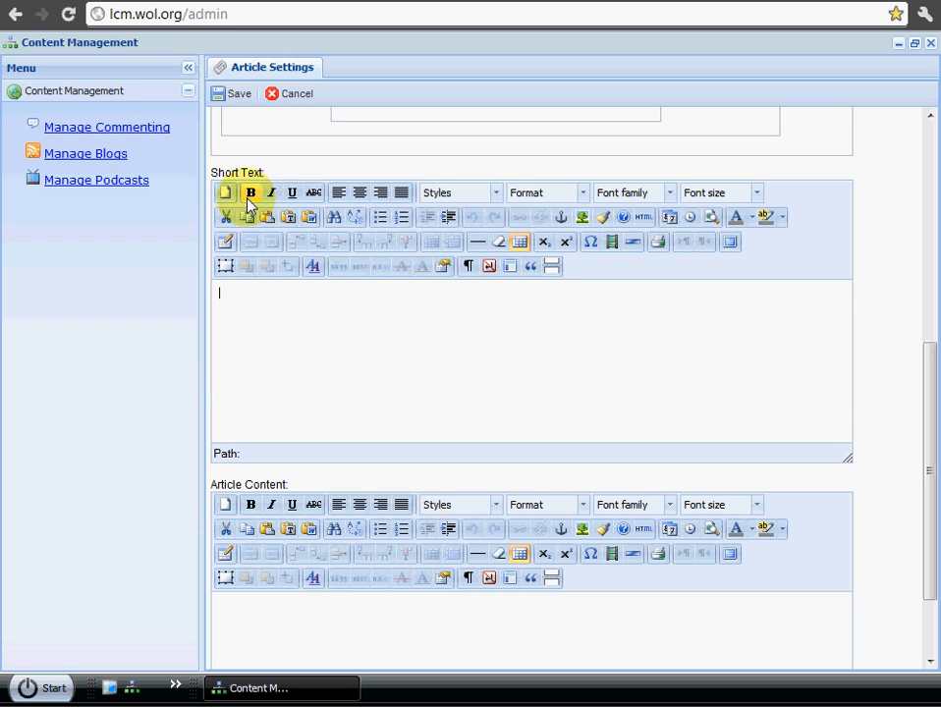
drag(212, 173, 248, 178)
click(258, 314)
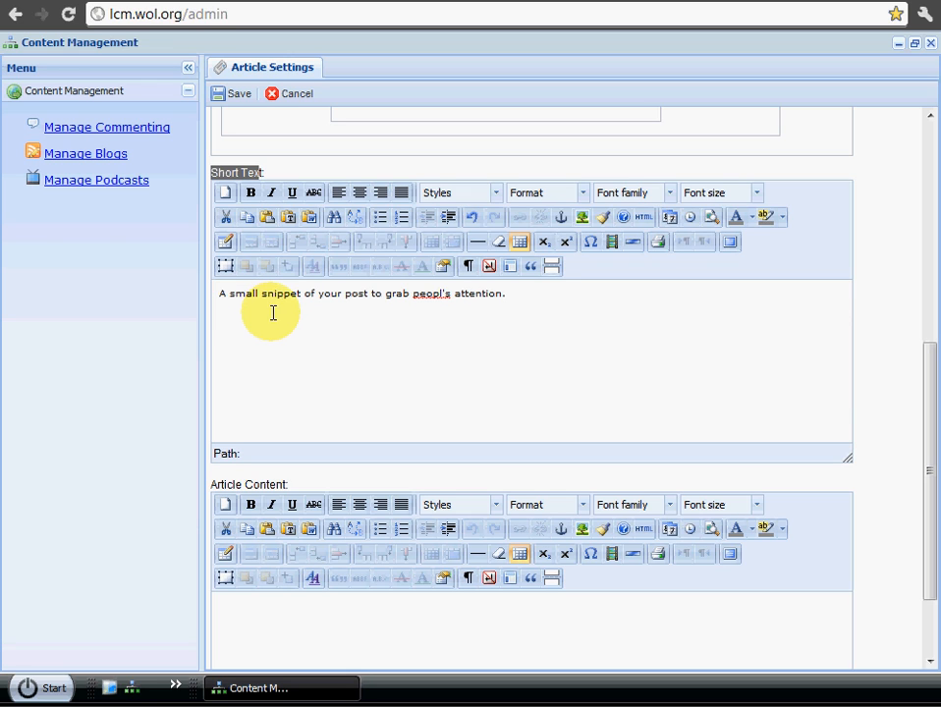
click(439, 294)
text(e)
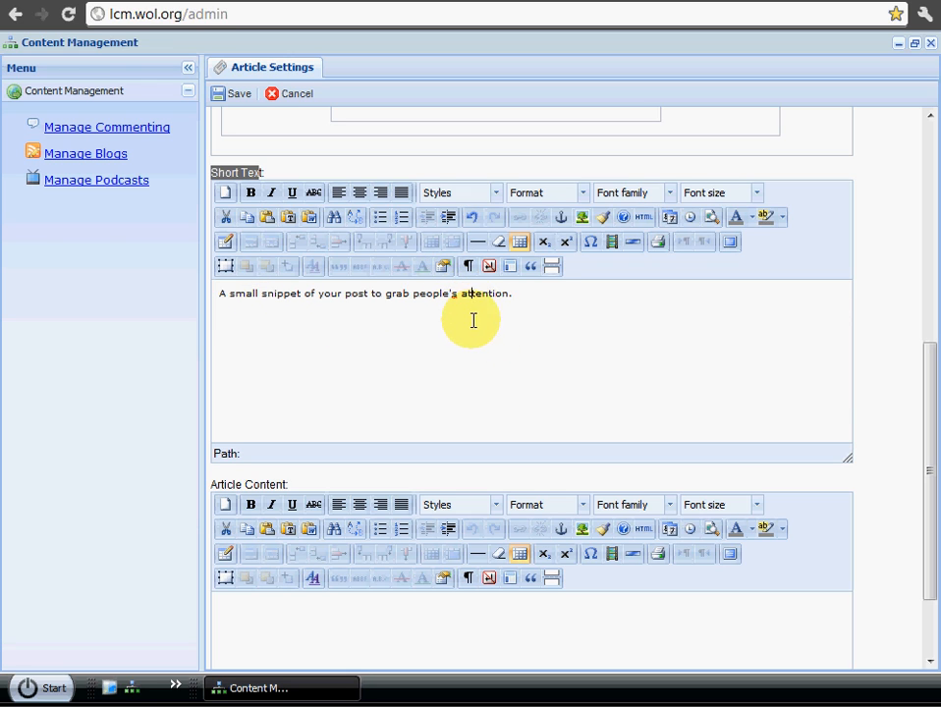
click(553, 306)
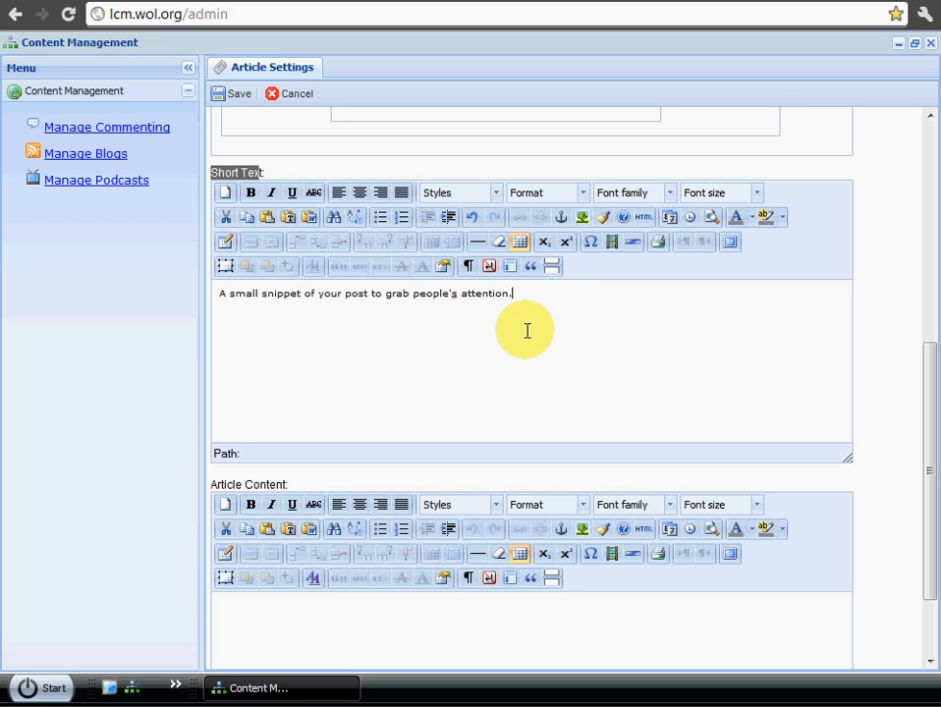
Enter "The main article content." as the Article Content and start a new paragraph below it
scroll(603, 392, down, 2)
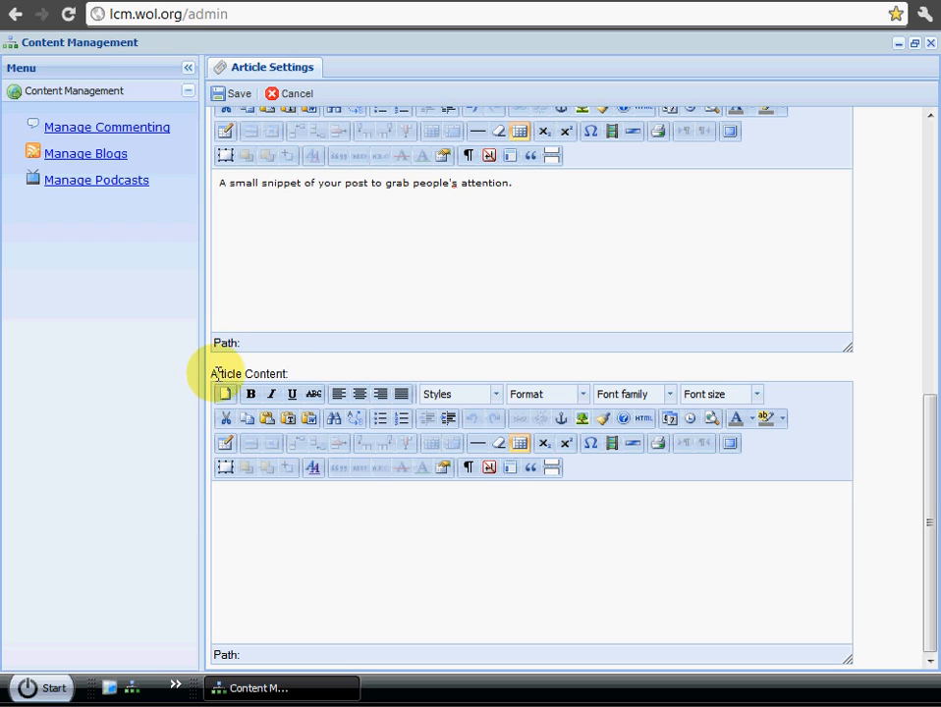
drag(210, 373, 287, 373)
click(290, 561)
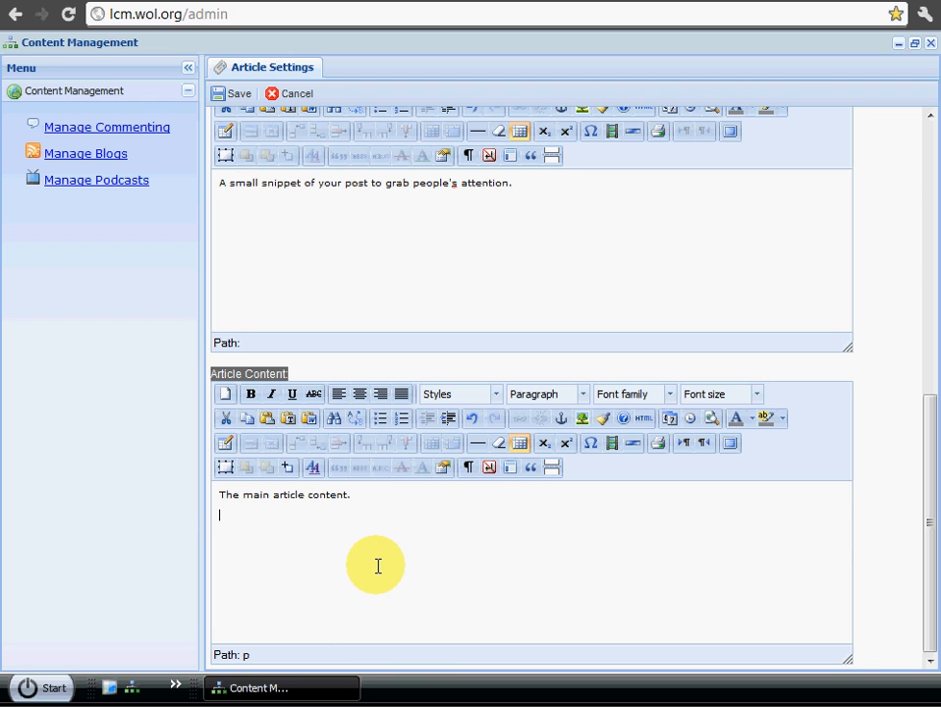
scroll(378, 567, up, 1)
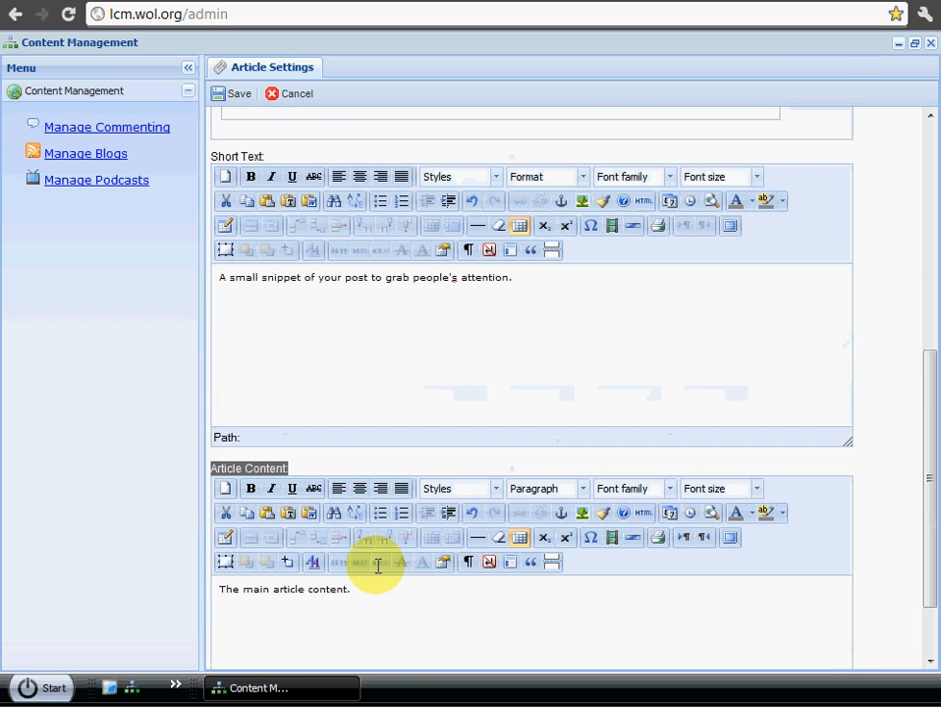
click(312, 458)
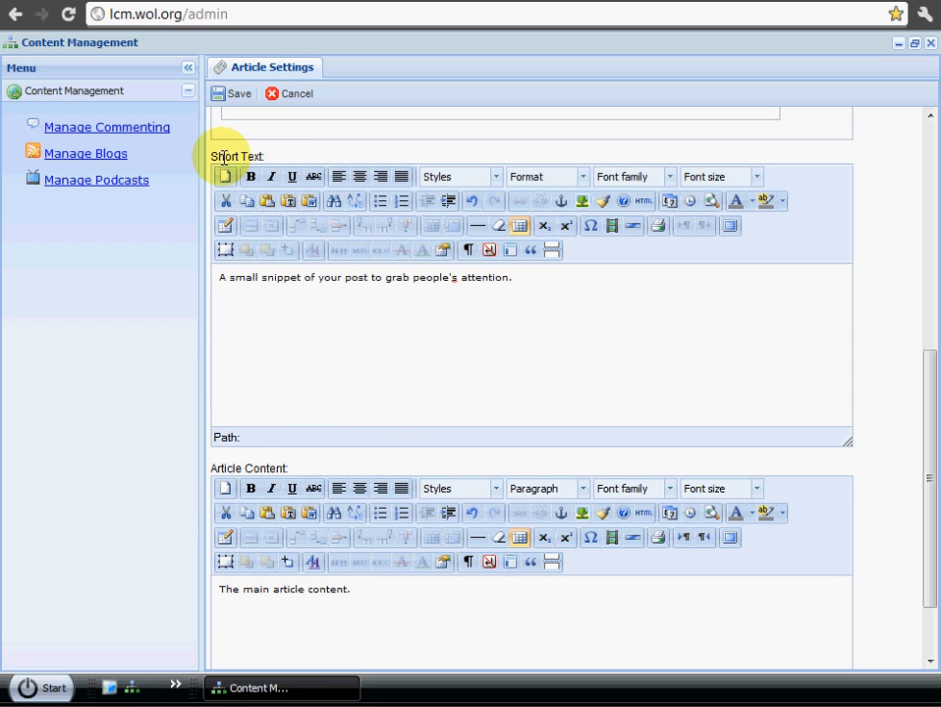
double_click(226, 466)
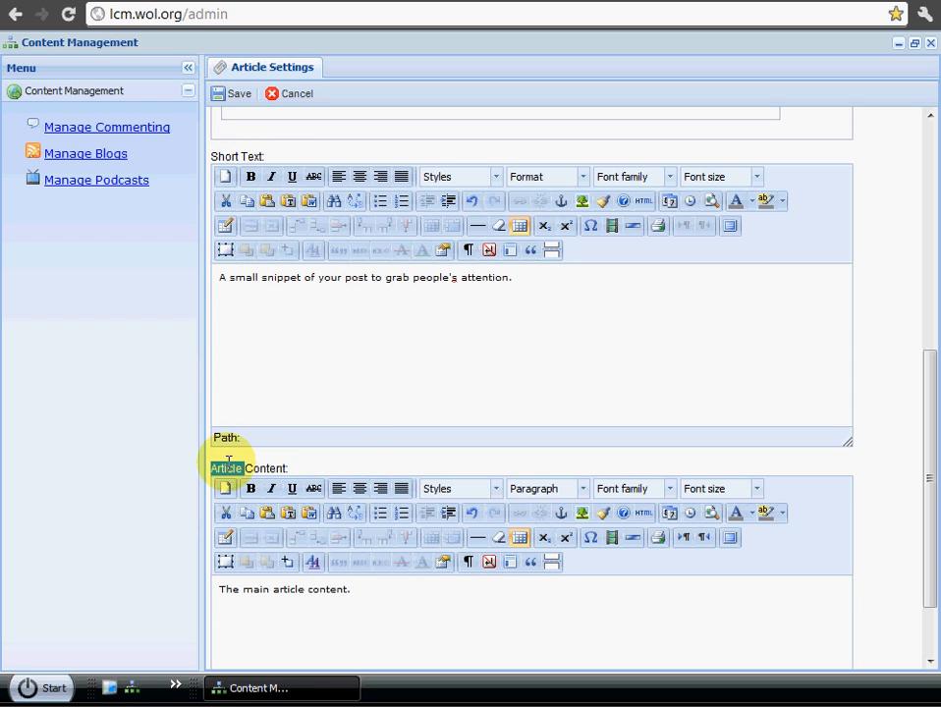
click(464, 296)
drag(464, 296, 212, 292)
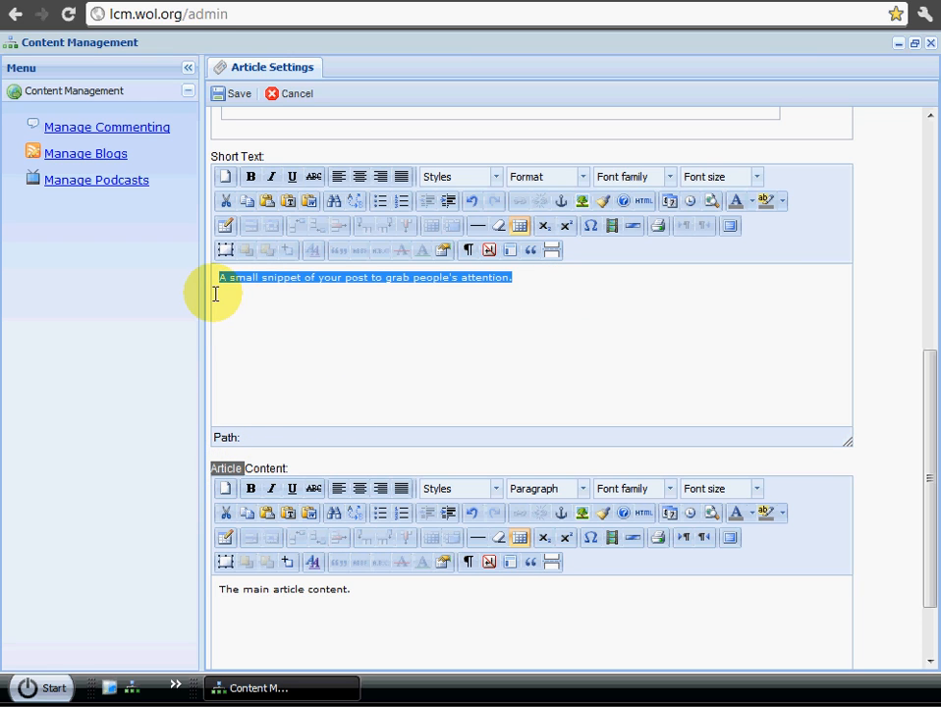
click(551, 304)
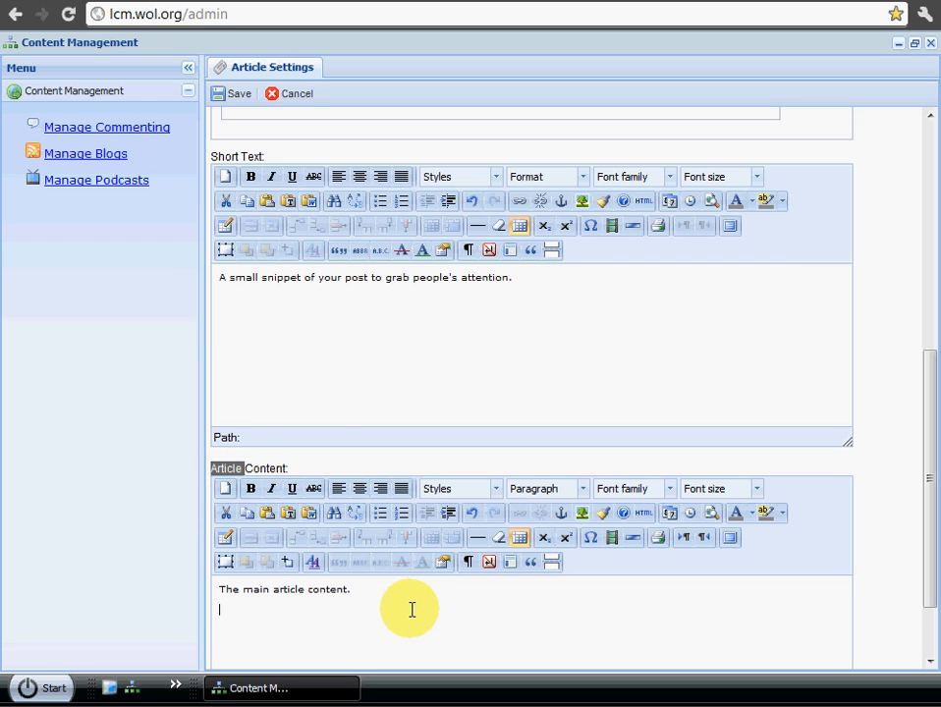
click(378, 591)
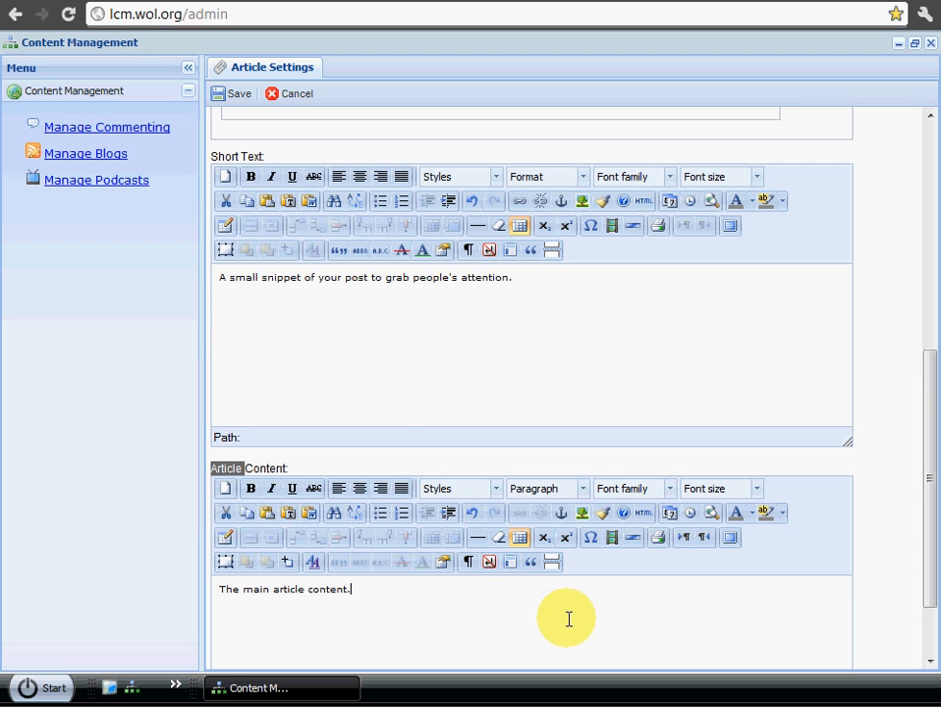
Save the "Name of the Post" article with its current settings, short text and content
scroll(567, 618, down, 2)
scroll(570, 618, up, 10)
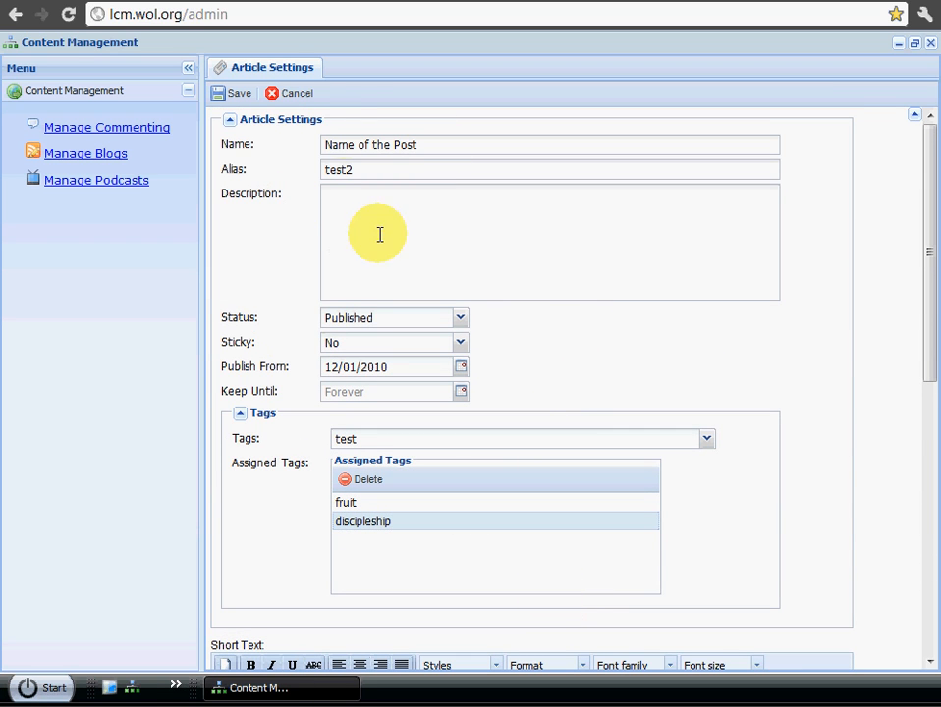
click(228, 99)
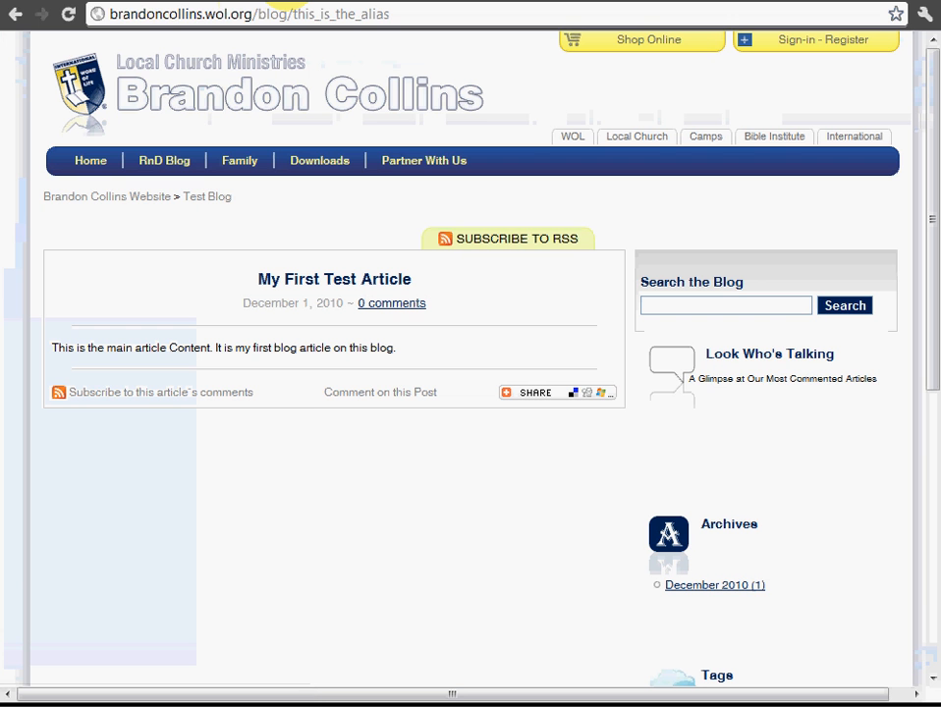
Switch to the live Test Blog page, reload it and examine the new post's main content
click(70, 15)
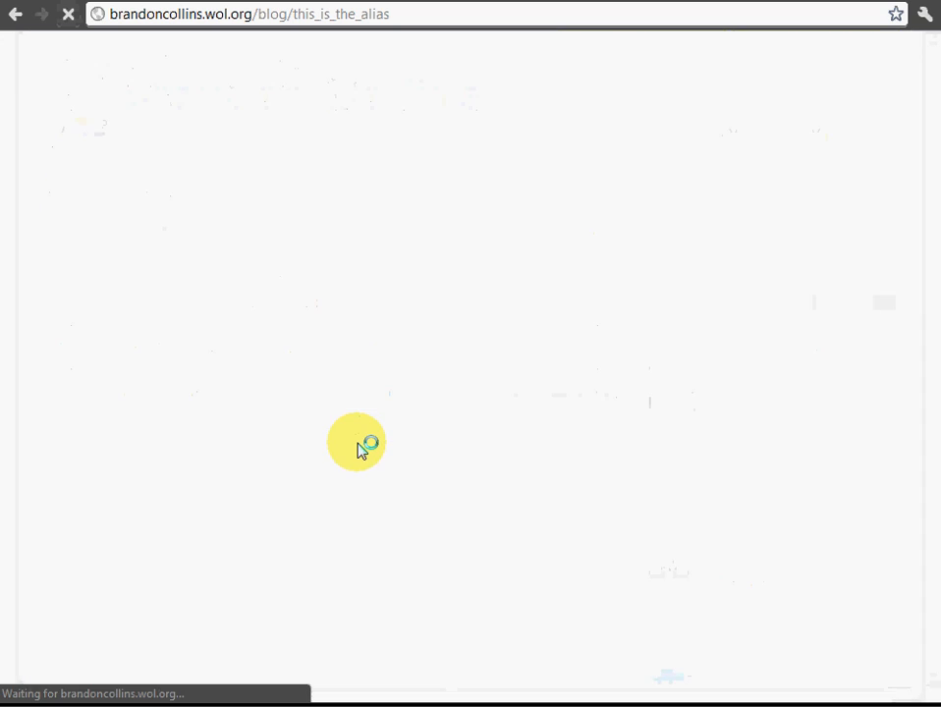
drag(216, 346, 46, 346)
click(250, 352)
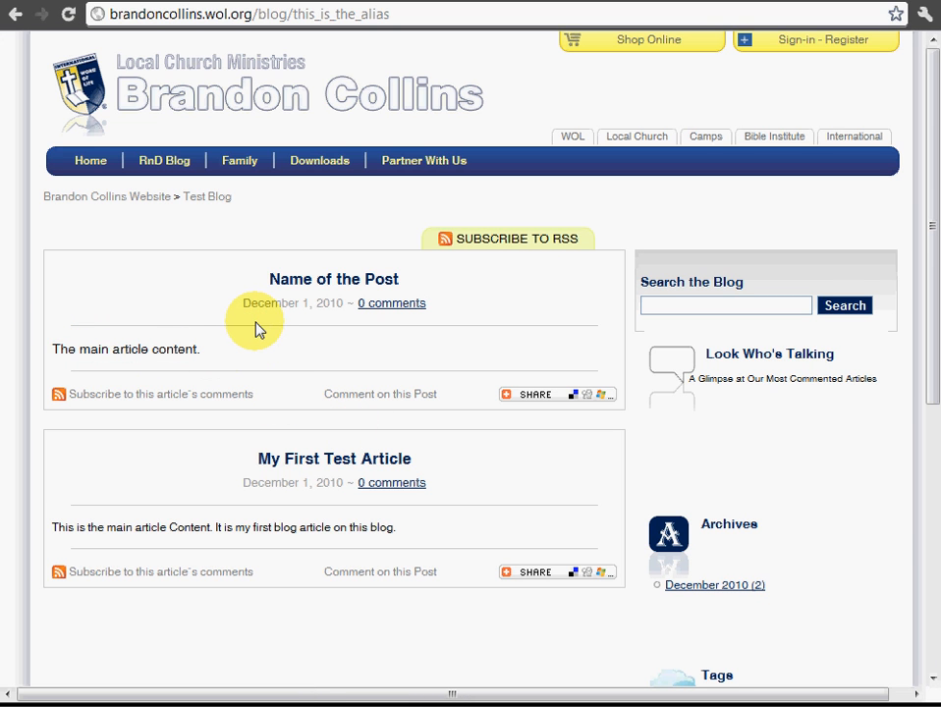